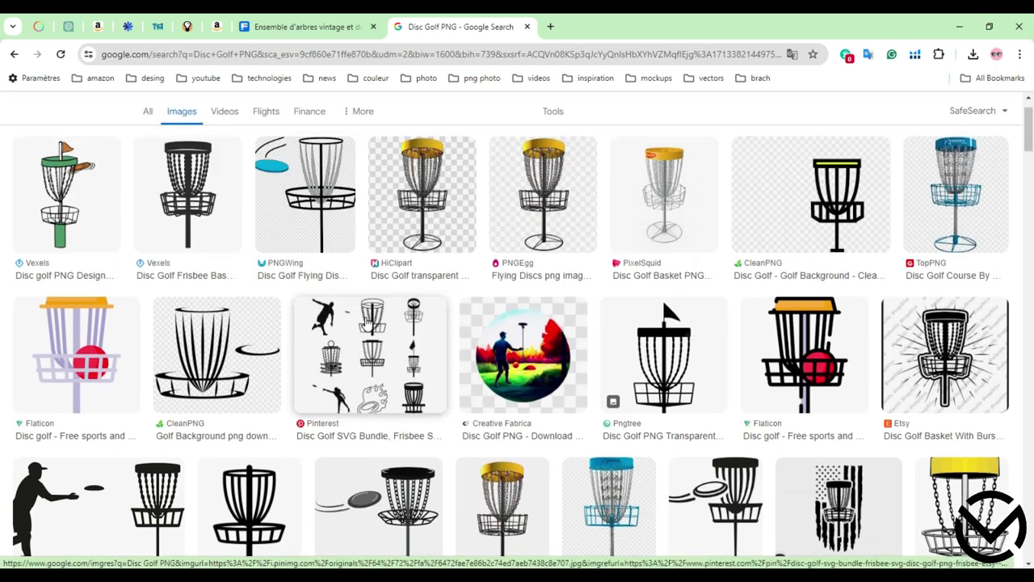
Browse the Disc Golf PNG image results and preview the basket drawings from CleanPNG, PNGitem and The Noun Project.
scroll(368, 322, up, 1)
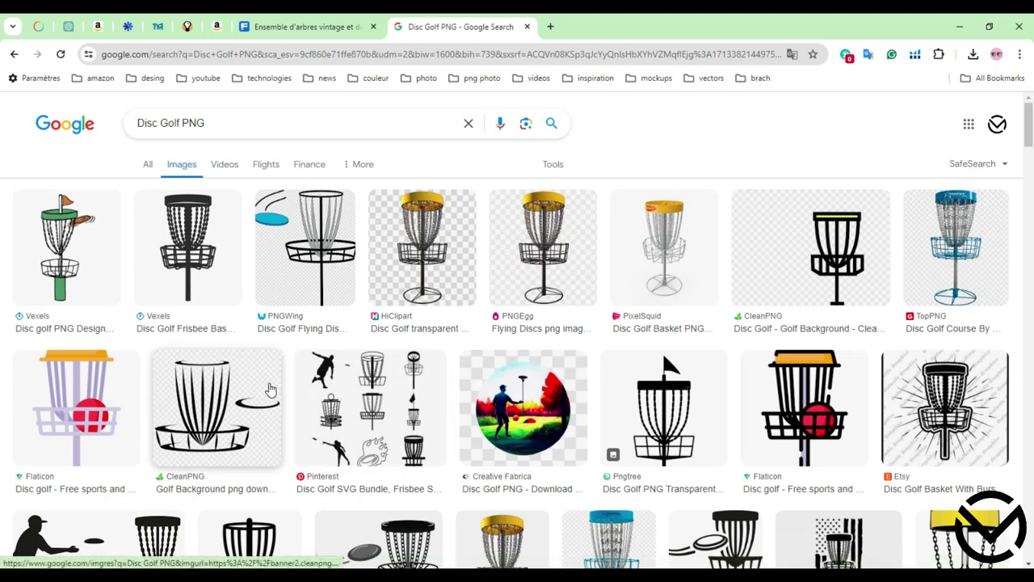
click(220, 386)
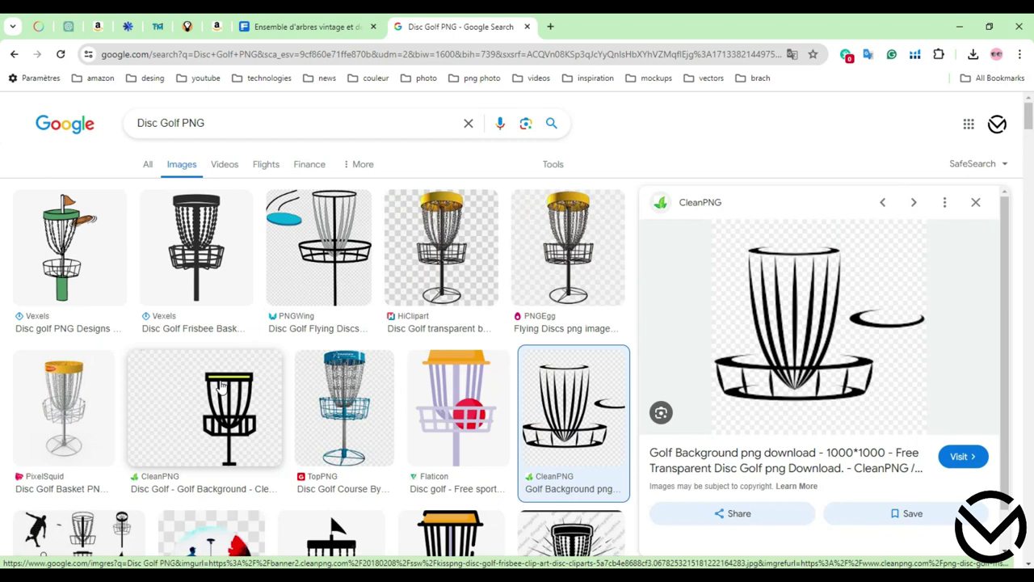
scroll(755, 431, down, 2)
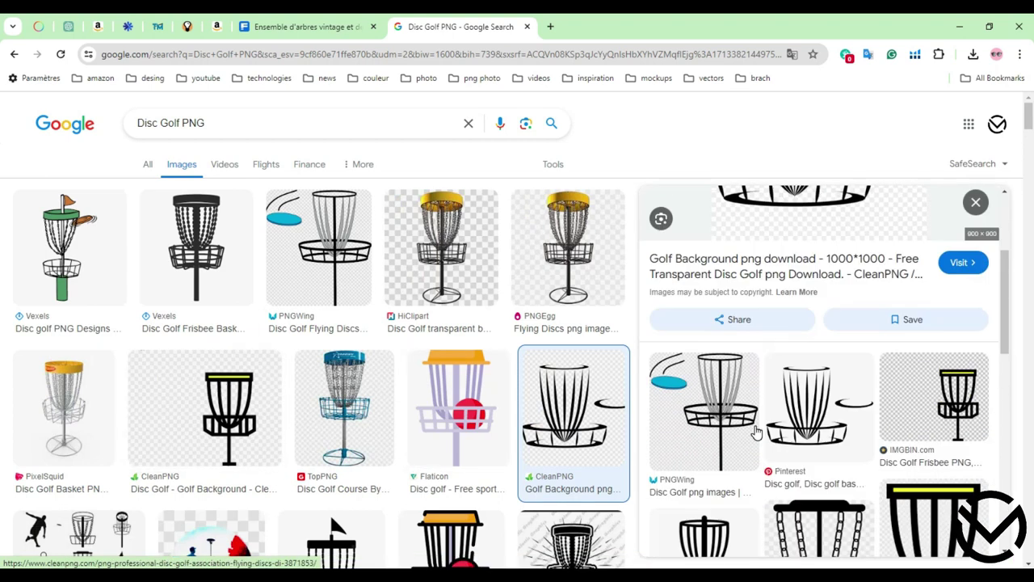
scroll(733, 434, down, 2)
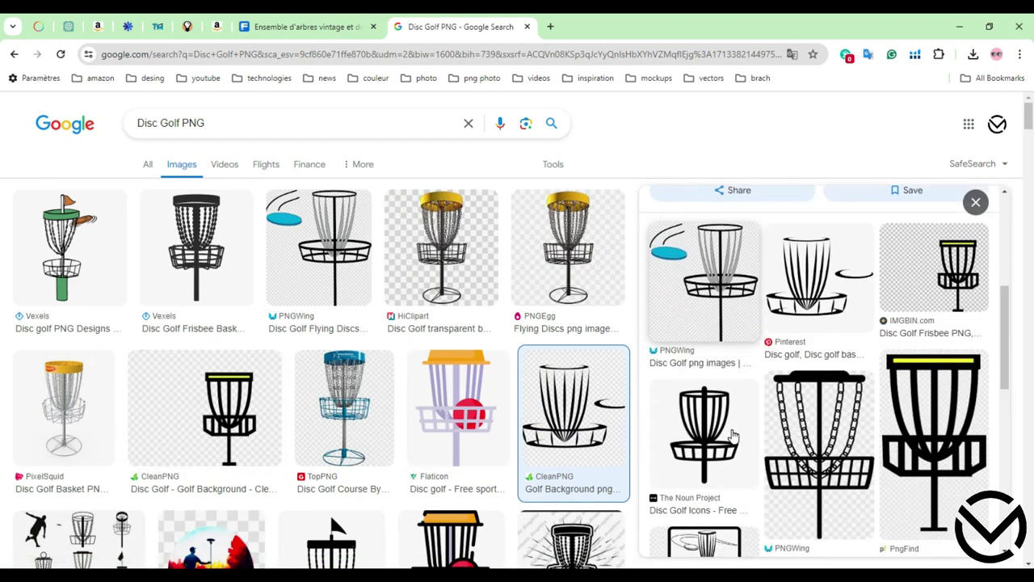
scroll(733, 437, down, 5)
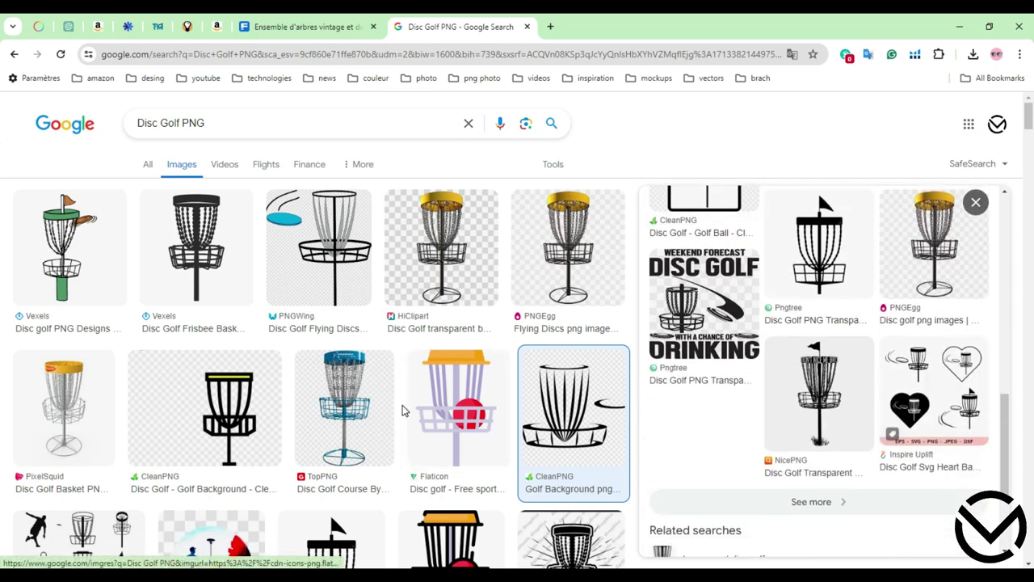
scroll(404, 412, down, 2)
scroll(403, 411, down, 2)
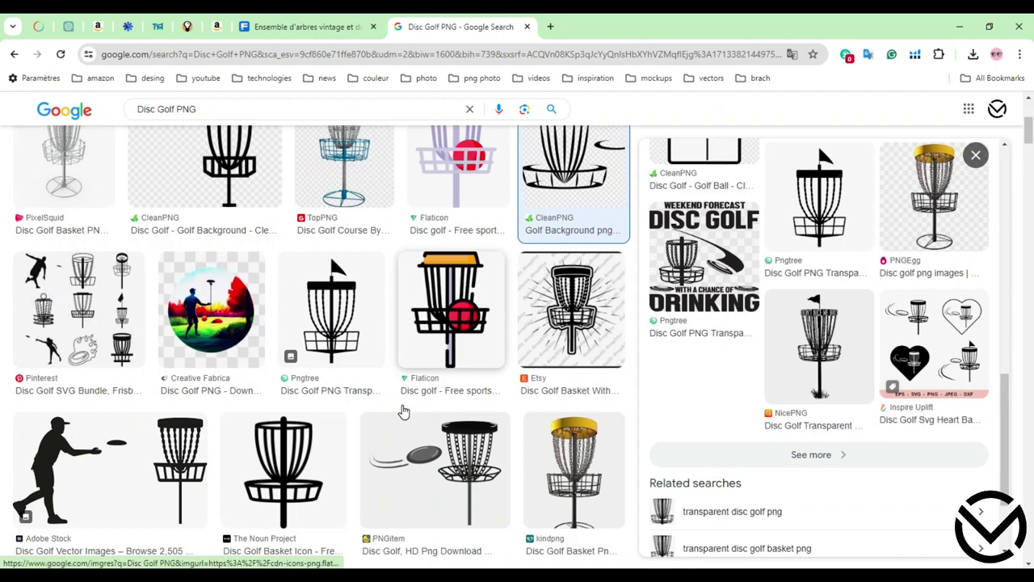
scroll(403, 409, down, 1)
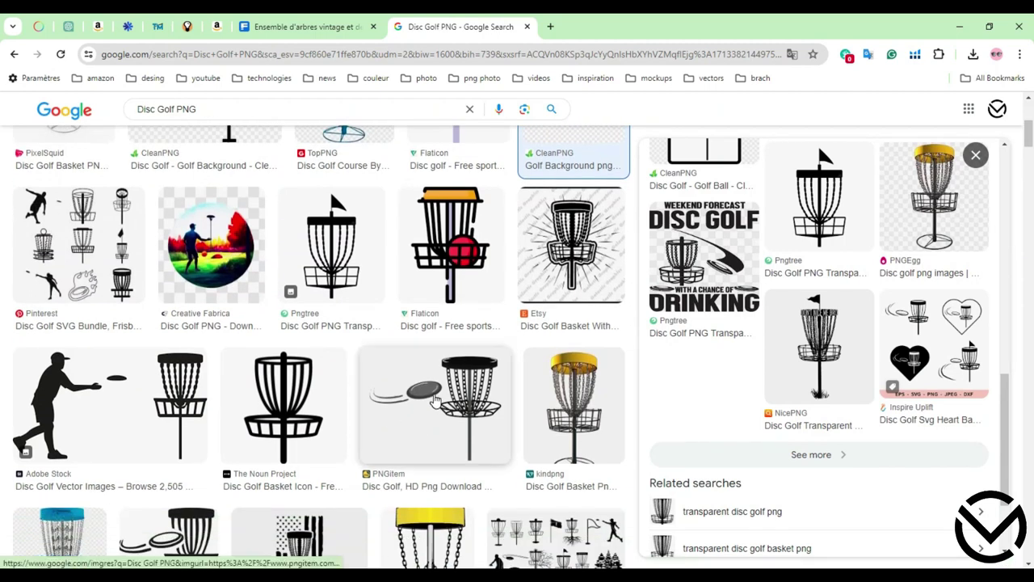
click(435, 400)
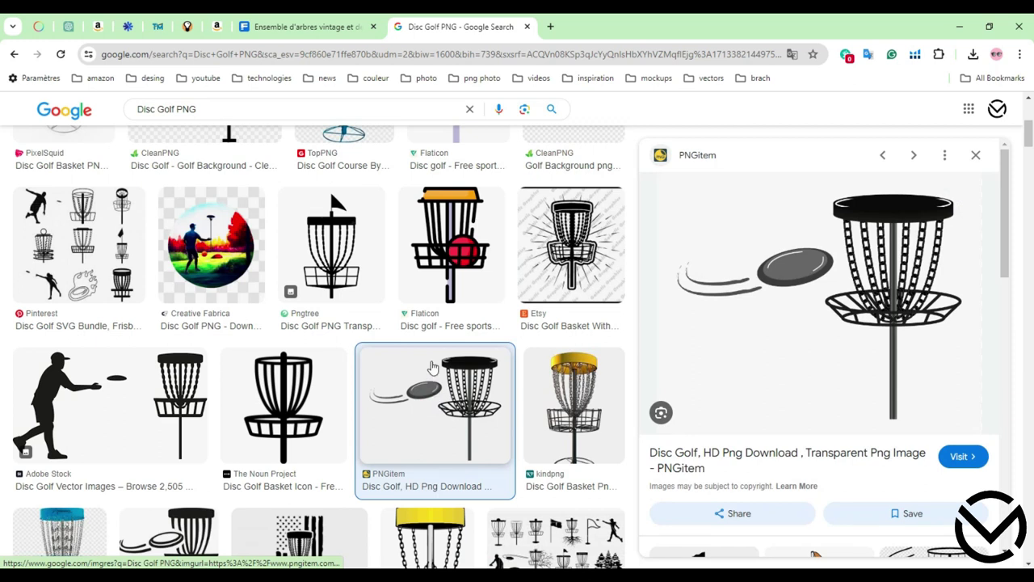
click(283, 394)
scroll(380, 386, up, 2)
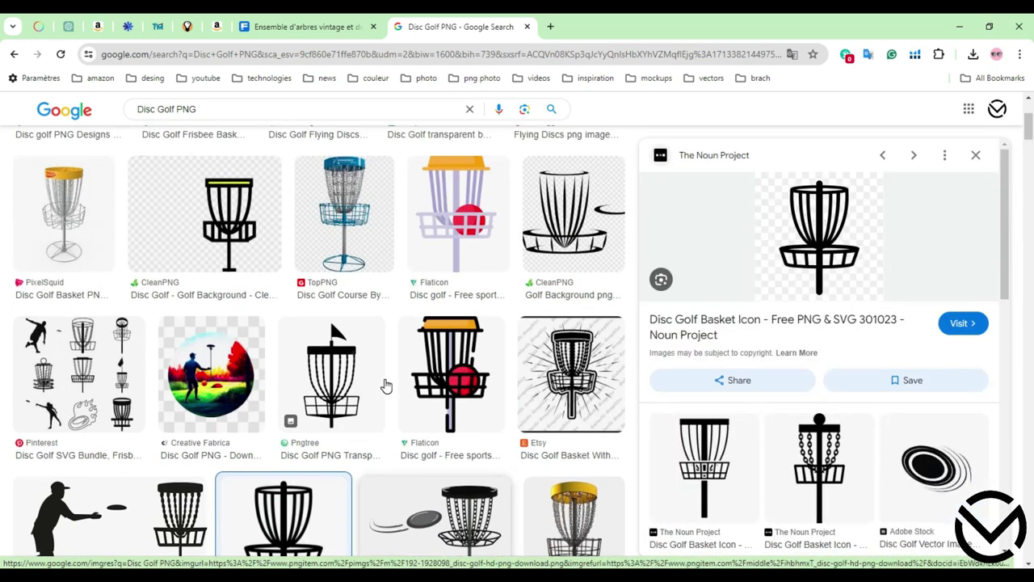
click(560, 226)
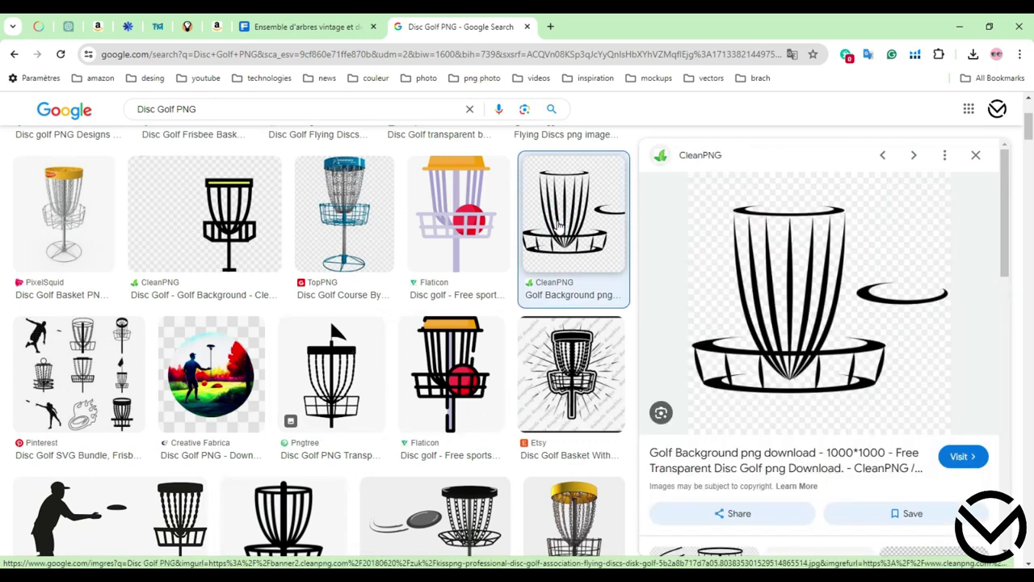
Clear the desktop by minimising the browser and media player, closing the vintage trees archive and quitting the Creative Cloud message.
right_click(823, 333)
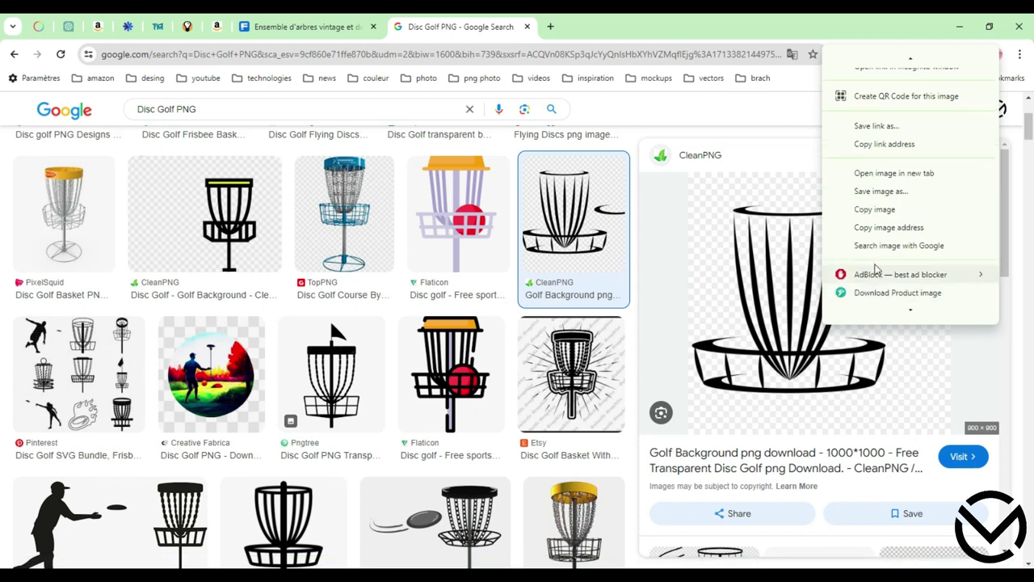
click(834, 25)
click(957, 30)
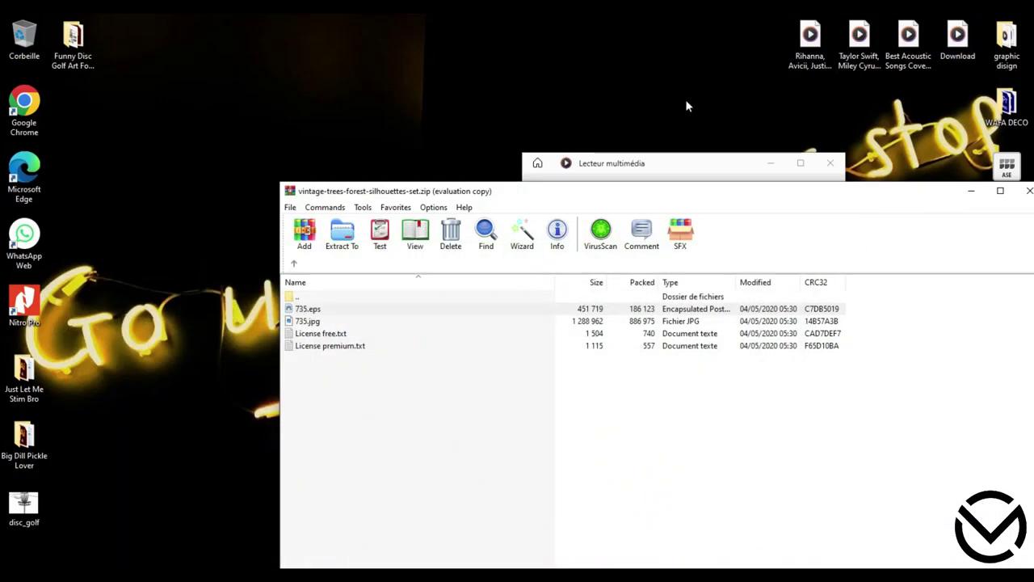
click(1029, 191)
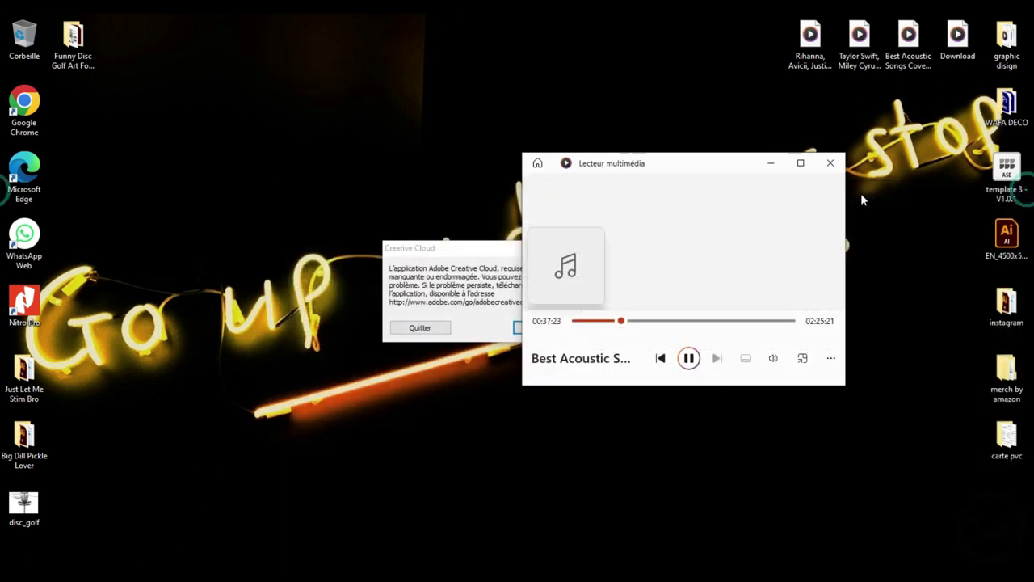
click(772, 165)
click(420, 328)
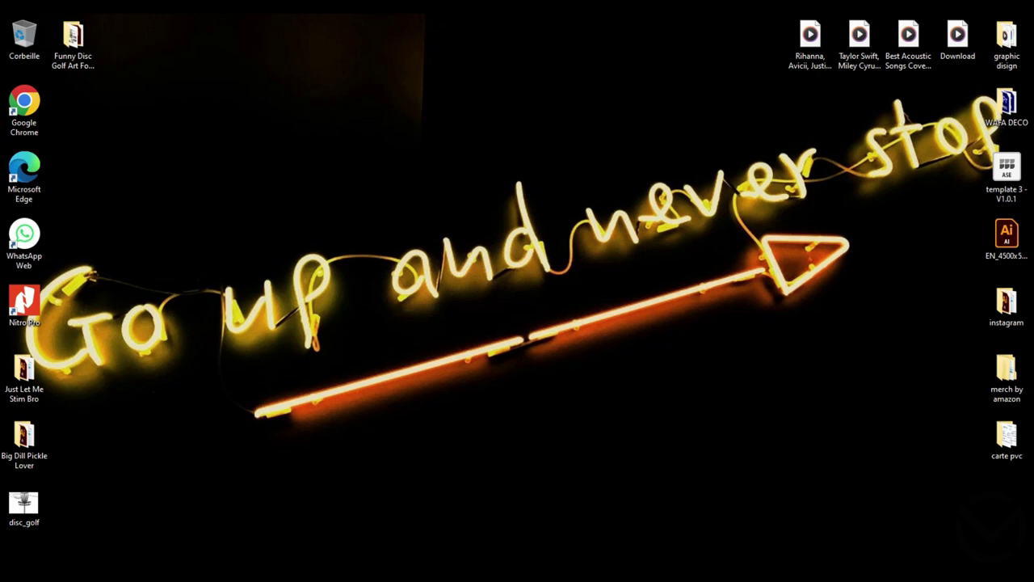
Switch to Illustrator and open the disc_golf image from the Desktop folder.
click(361, 517)
right_click(609, 71)
click(631, 136)
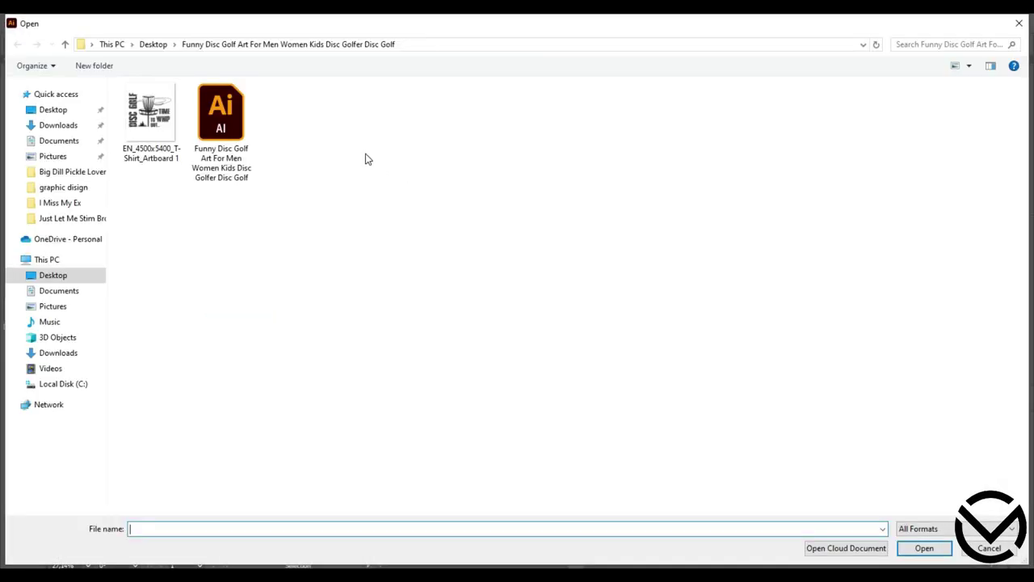
click(49, 108)
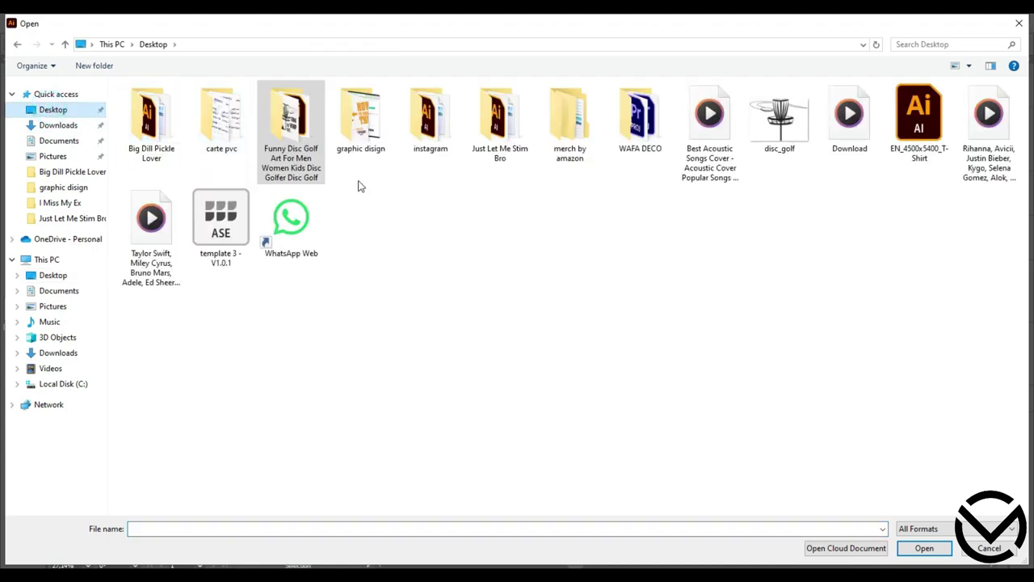
click(780, 121)
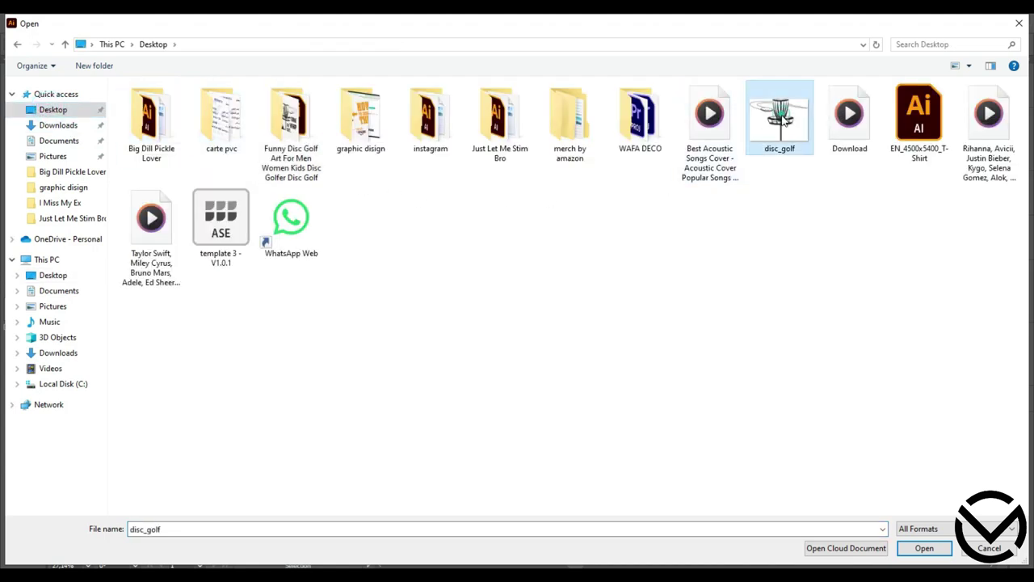
click(925, 549)
Move the disc golf basket image off the artboard into the empty area to its left.
drag(535, 257, 437, 251)
drag(569, 401, 623, 438)
drag(540, 393, 480, 377)
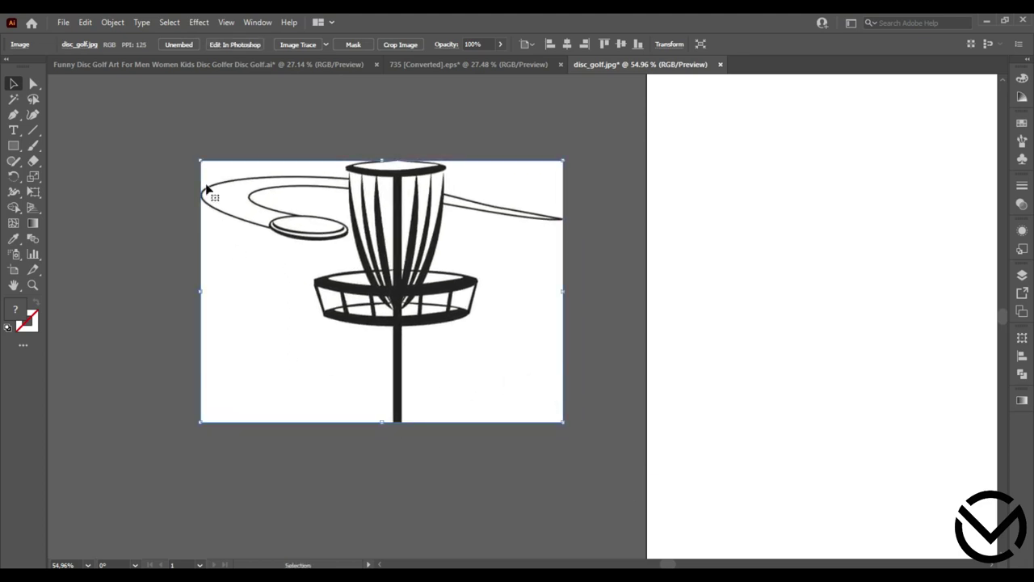
Image Trace the basket picture with the Default preset and expand the result into paths.
click(327, 46)
click(347, 75)
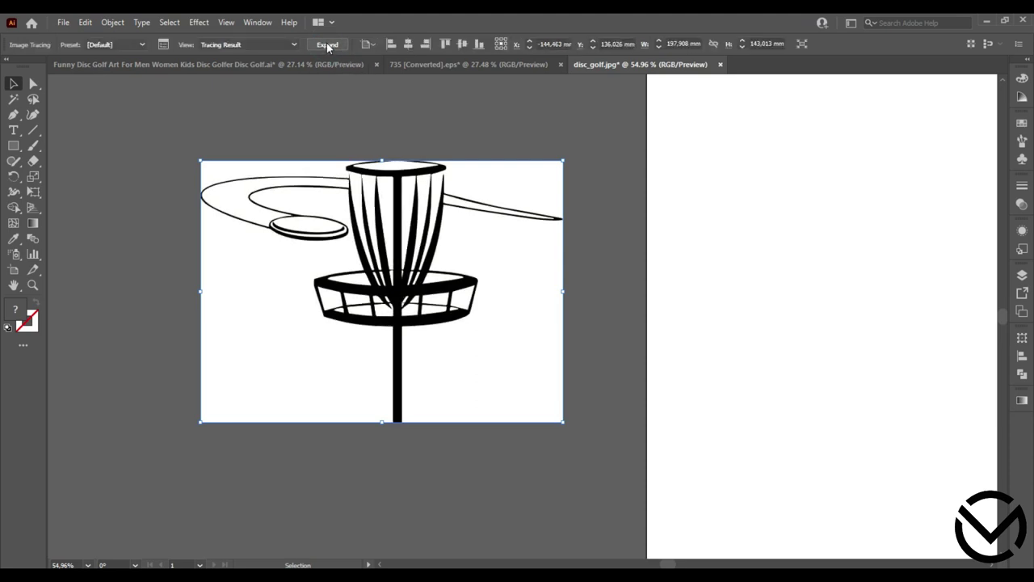
click(326, 45)
click(397, 119)
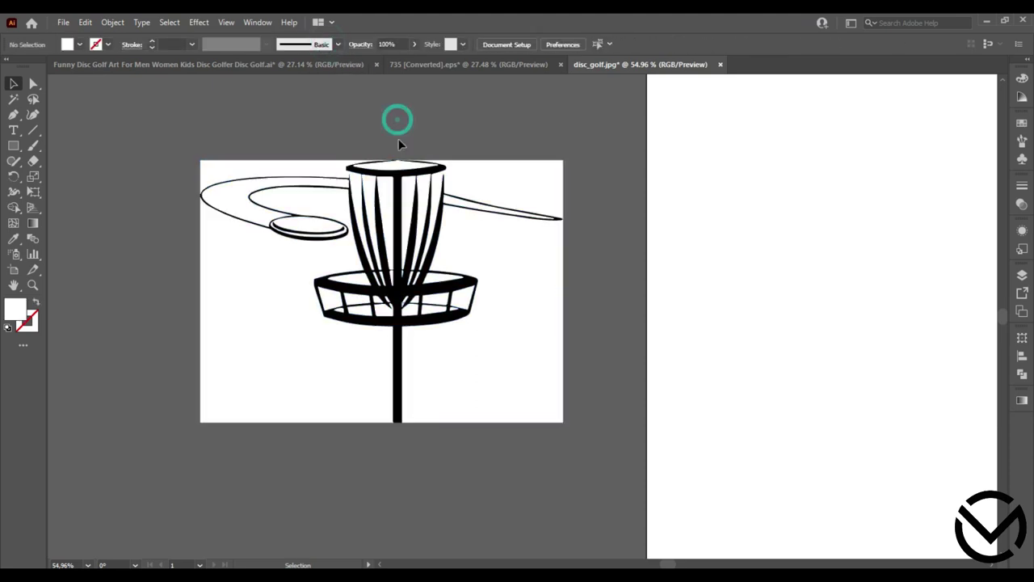
Delete the two large white background areas on either side of the basket's pole.
double_click(267, 289)
click(266, 288)
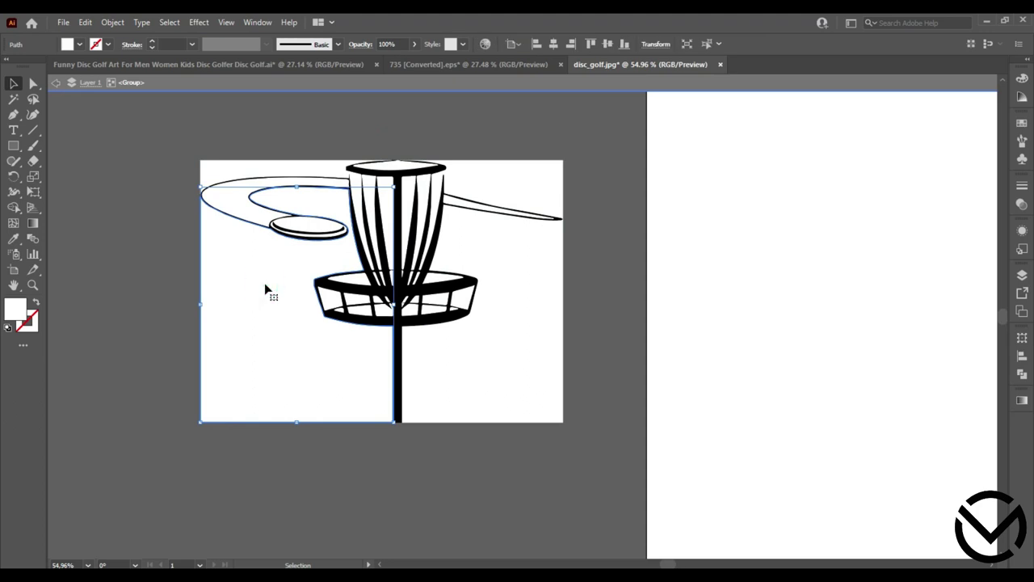
key(Delete)
double_click(464, 341)
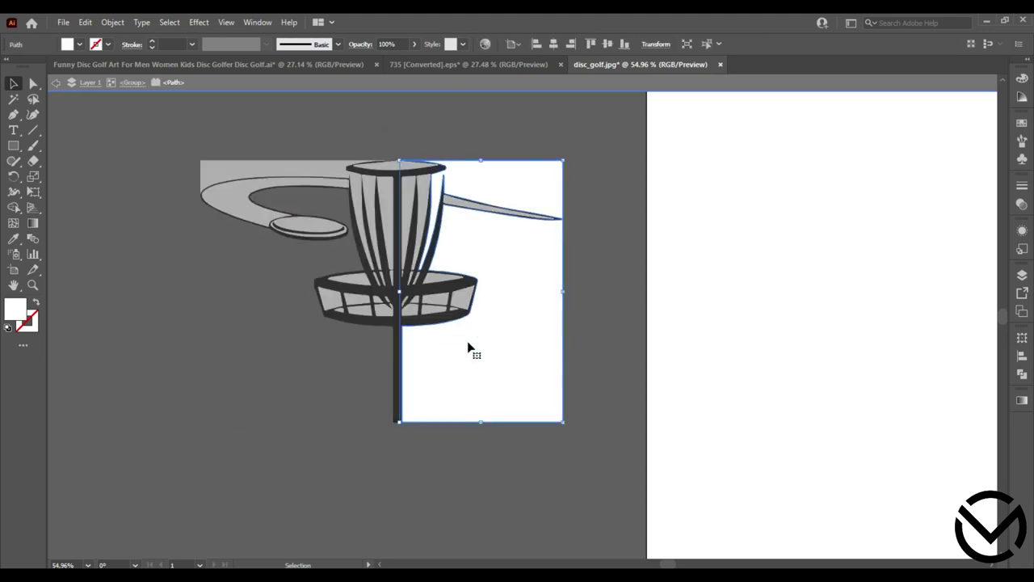
key(Delete)
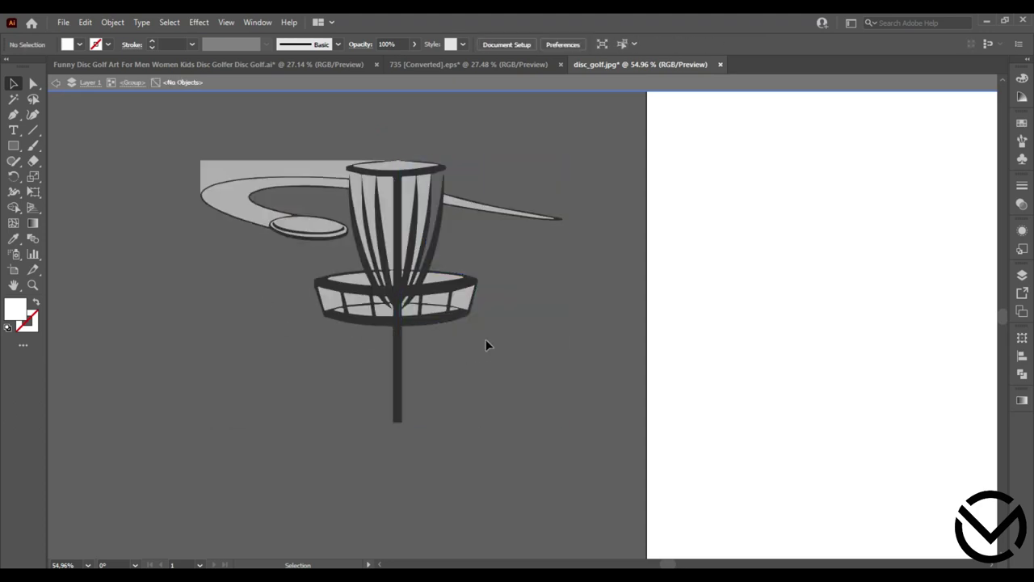
double_click(487, 344)
Delete the white background above the disc trail and the white fills inside the trail and the flying disc.
click(253, 171)
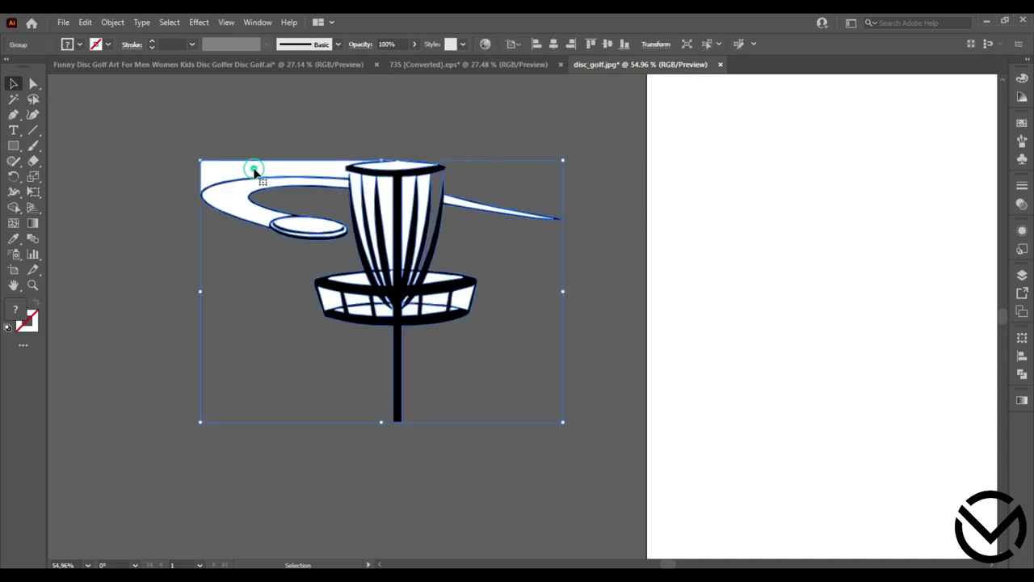
double_click(254, 171)
click(254, 173)
key(Delete)
click(239, 202)
key(Delete)
key(Delete)
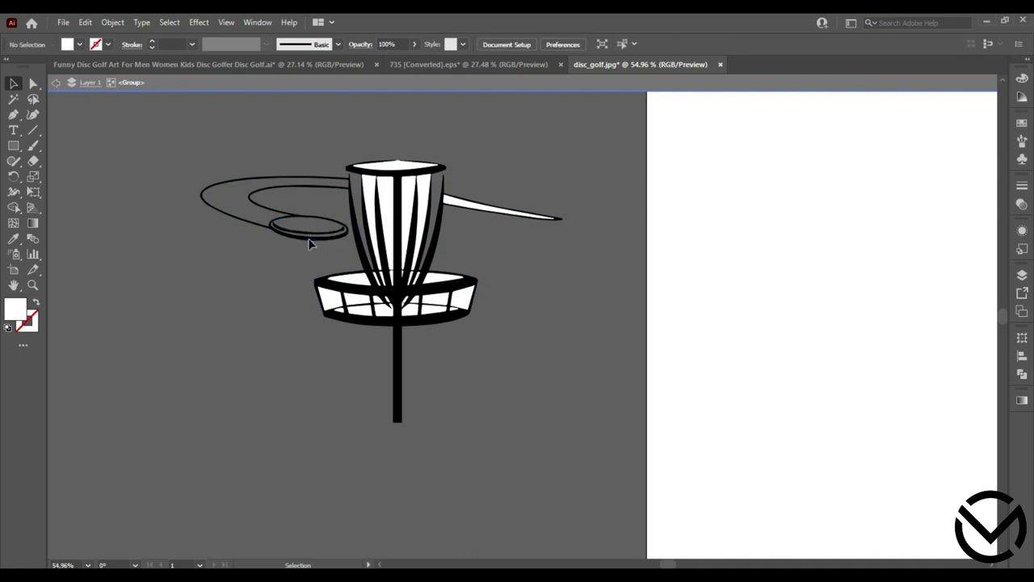
Delete the white fills between the upper chains, inside the top band and in the disc trail right of the basket.
click(388, 196)
key(Delete)
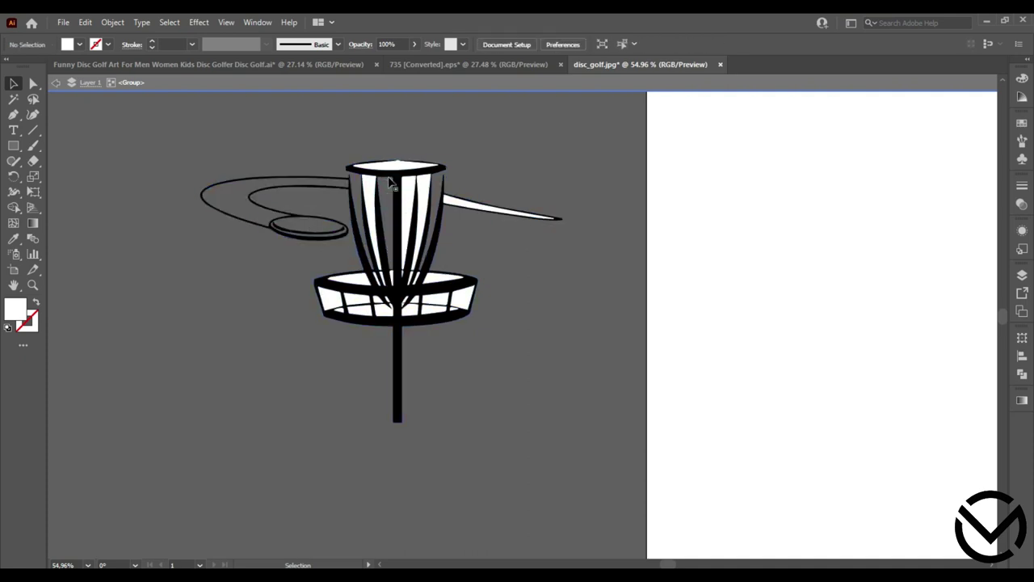
click(391, 166)
key(Delete)
click(467, 208)
key(Delete)
click(408, 206)
key(Delete)
click(373, 203)
key(Delete)
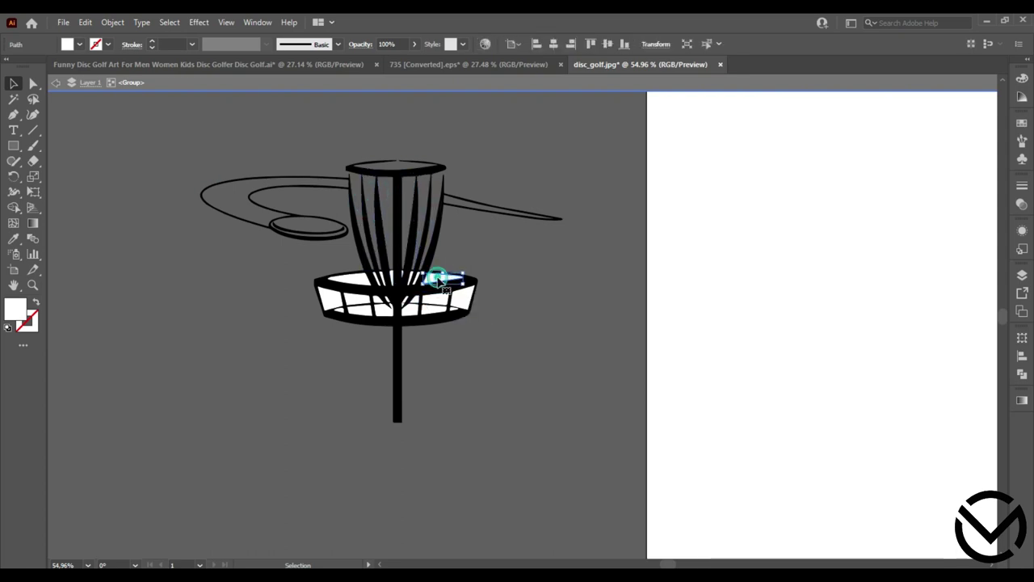
Delete the larger white fills inside the lower basket's rim opening and between its cage bars.
click(361, 280)
key(Delete)
click(331, 295)
key(Delete)
click(361, 305)
key(Delete)
click(357, 299)
key(Delete)
click(411, 308)
key(Delete)
click(440, 306)
key(Delete)
click(435, 312)
key(Delete)
click(459, 303)
key(Delete)
Remove the small white gaps beside the pole and between the right-hand chains at the basket rim.
click(32, 285)
drag(404, 309, 630, 288)
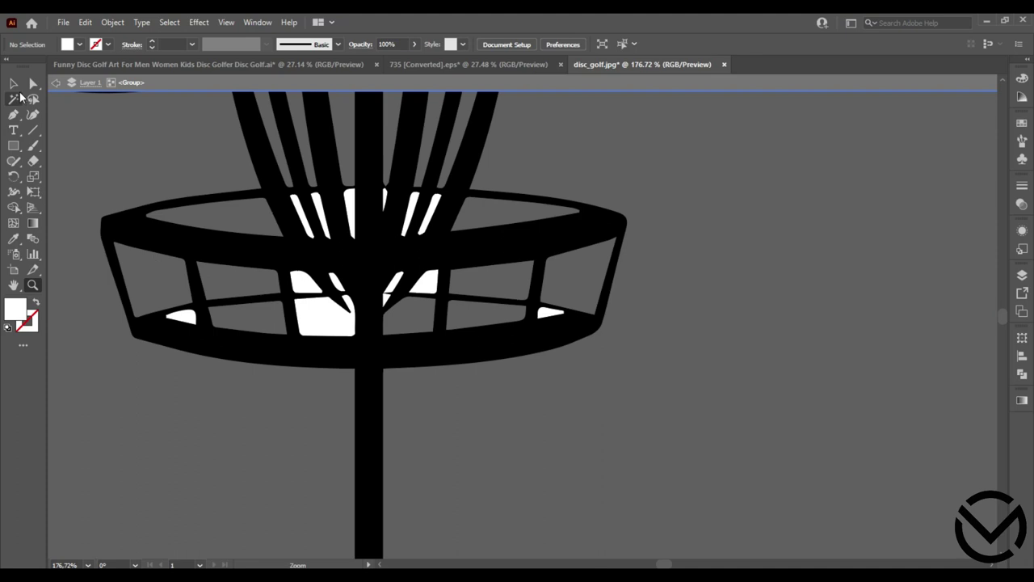
click(351, 210)
key(Delete)
click(384, 202)
key(Delete)
click(410, 214)
key(Delete)
click(433, 215)
key(Delete)
Delete the remaining white pieces in the cage around the pole and the small sliver at its right end.
click(326, 314)
key(Delete)
click(305, 282)
key(Delete)
click(341, 286)
key(Delete)
click(394, 285)
key(Delete)
click(385, 295)
key(Delete)
click(427, 282)
key(Delete)
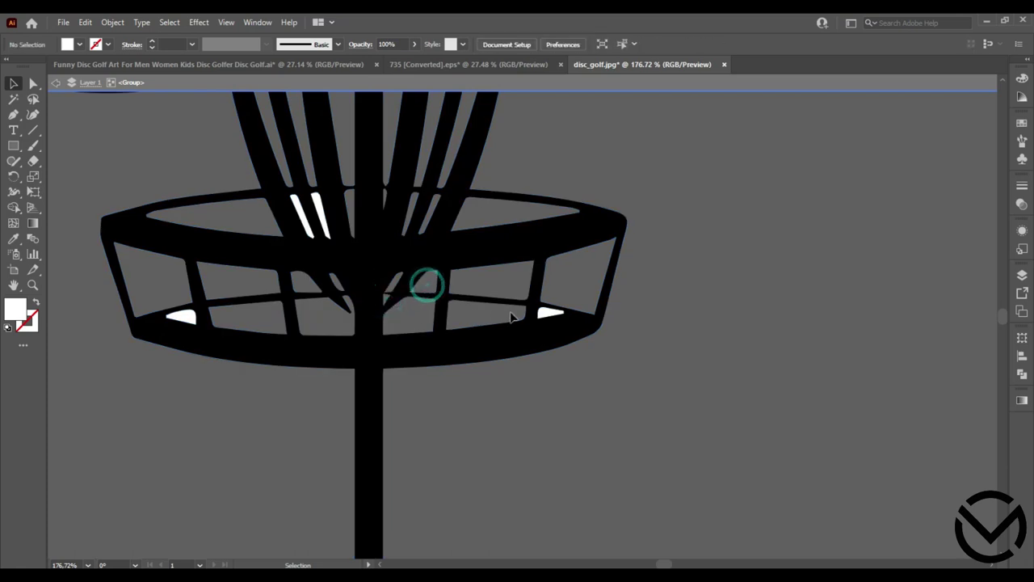
click(550, 316)
key(Delete)
Delete the white sliver at the cage's left end and the white gaps between the left-hand chains.
click(184, 316)
key(Delete)
click(320, 215)
key(Delete)
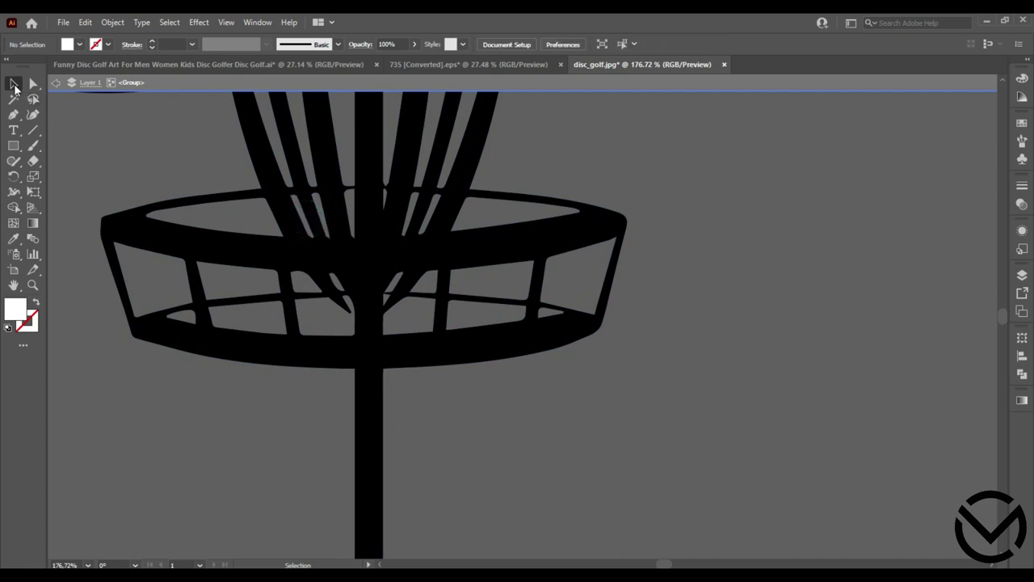
Undo the last deletions of white pieces on the left side of the basket.
drag(368, 302, 157, 282)
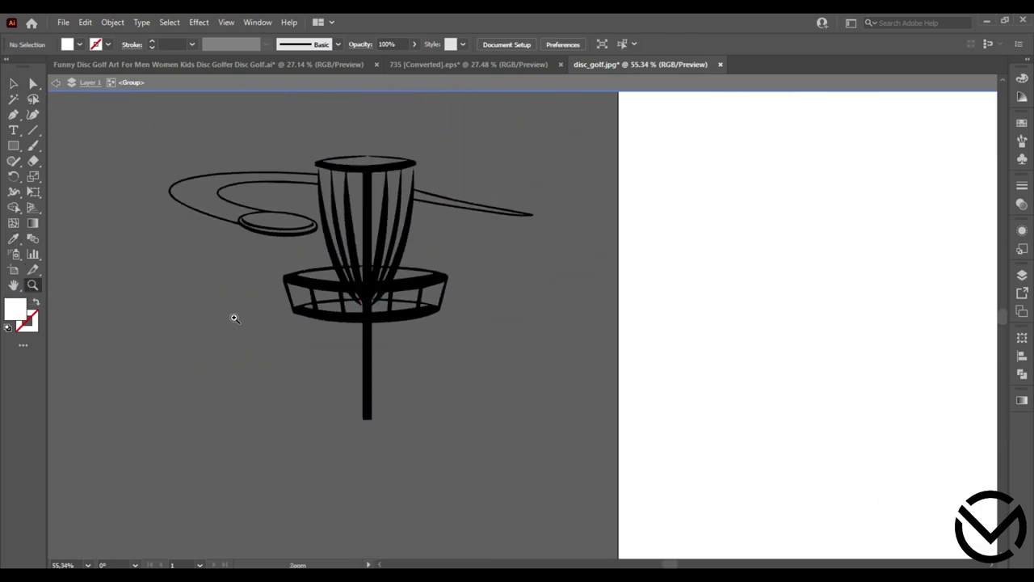
click(203, 319)
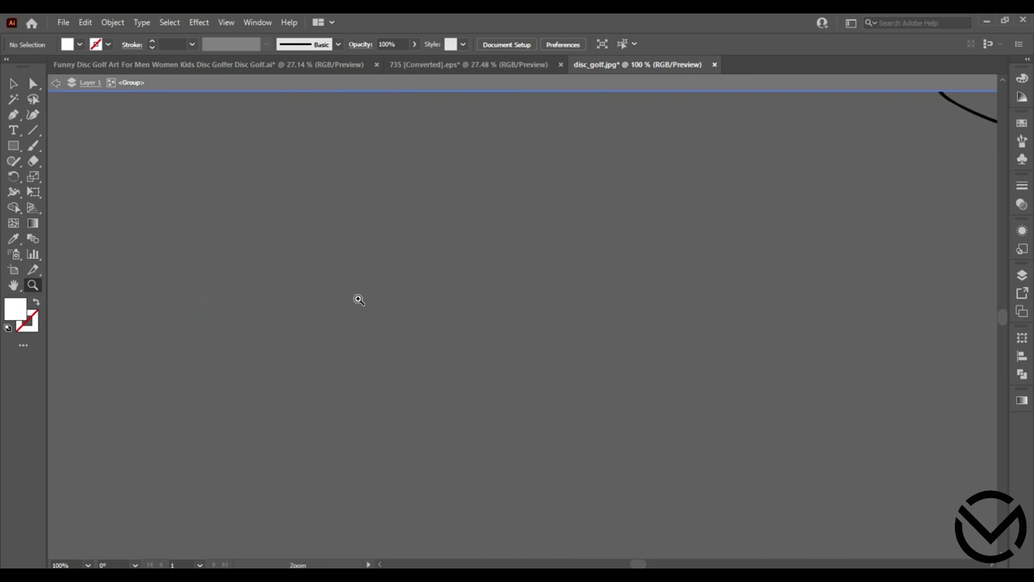
key(ctrl+a)
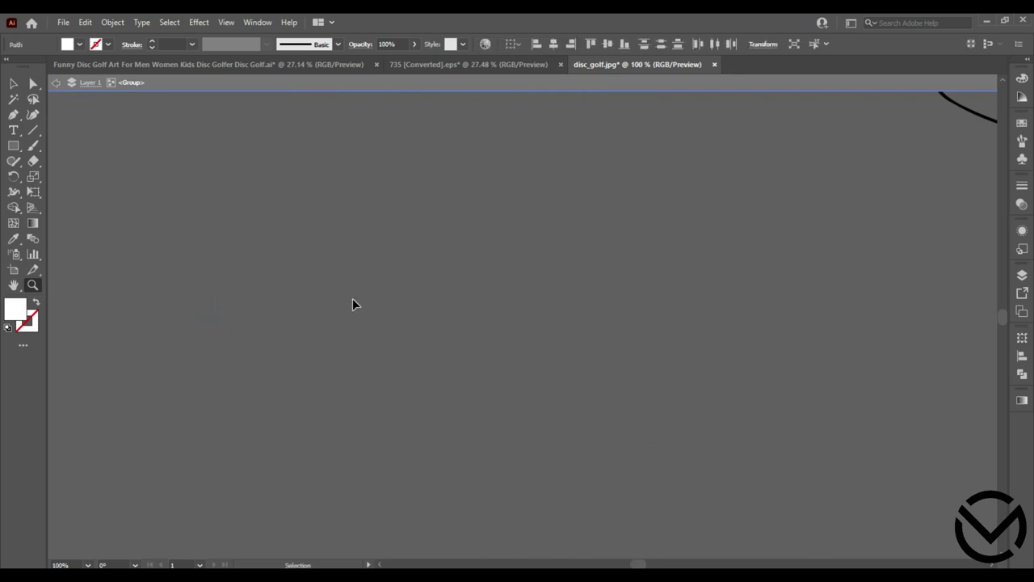
alt+click(847, 309)
drag(926, 315, 654, 309)
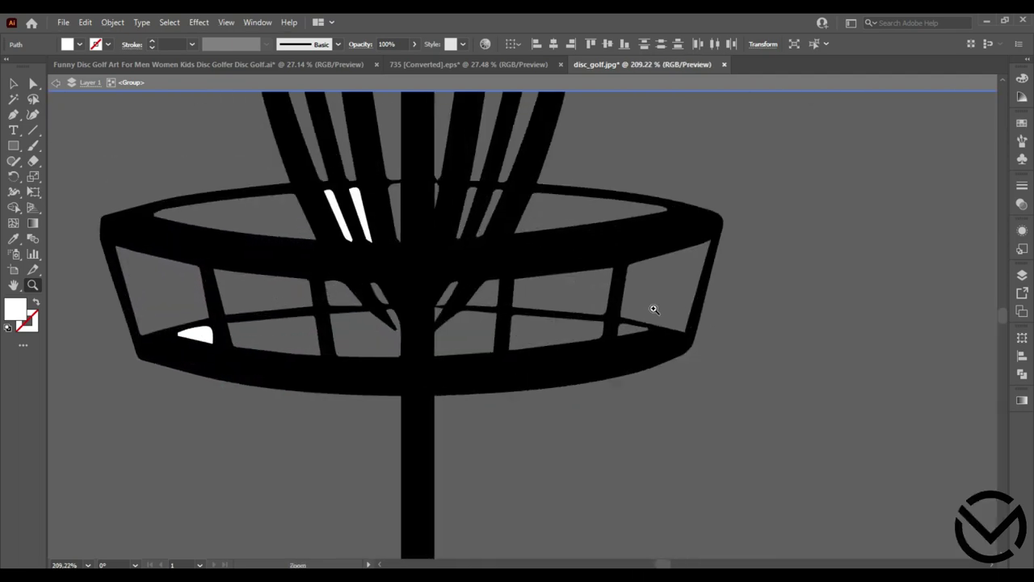
Delete the remaining white pieces between the left-hand chains and in the cage, and leave the group's isolation.
click(12, 83)
click(365, 240)
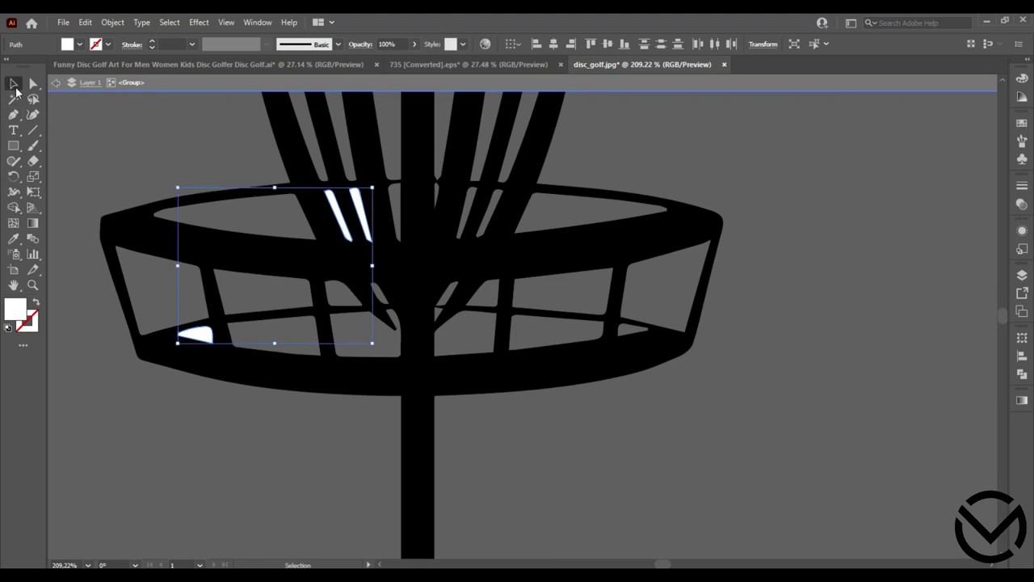
click(358, 212)
key(Delete)
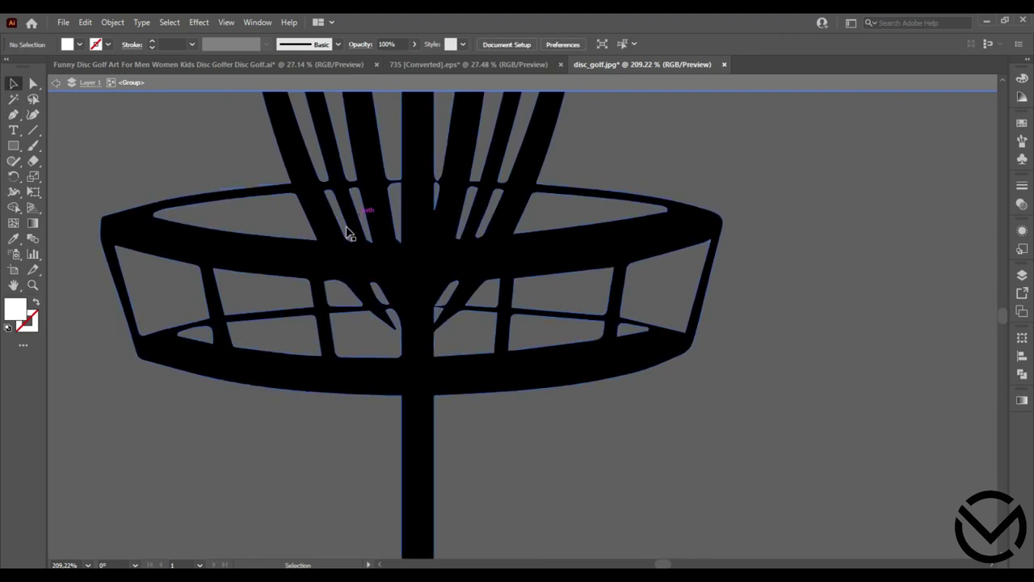
double_click(97, 133)
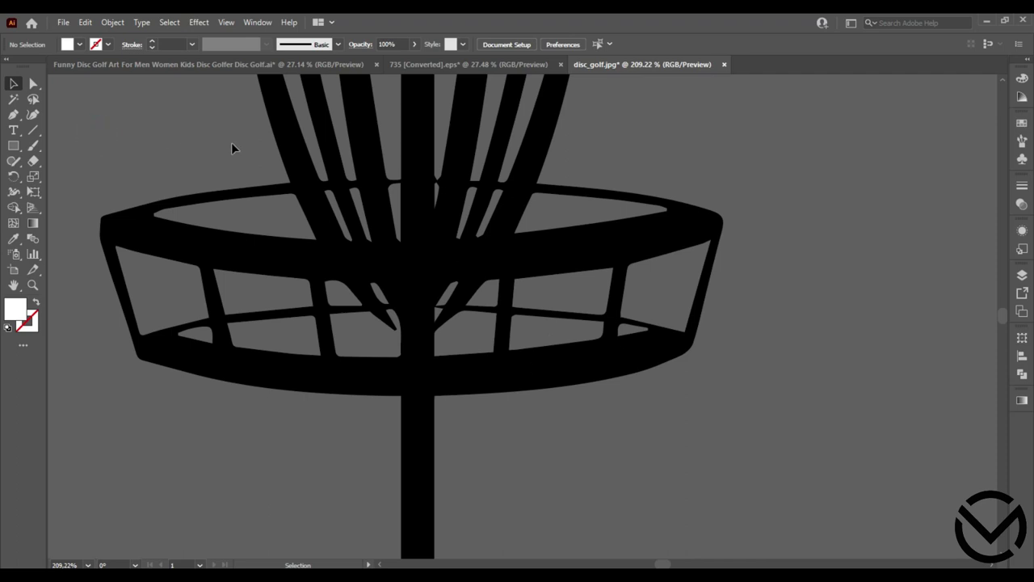
Transfer the basket artwork into the Funny Disc Golf Art document, enlarge it to nearly the artboard's width and move it up slightly.
key(z)
alt+click(429, 234)
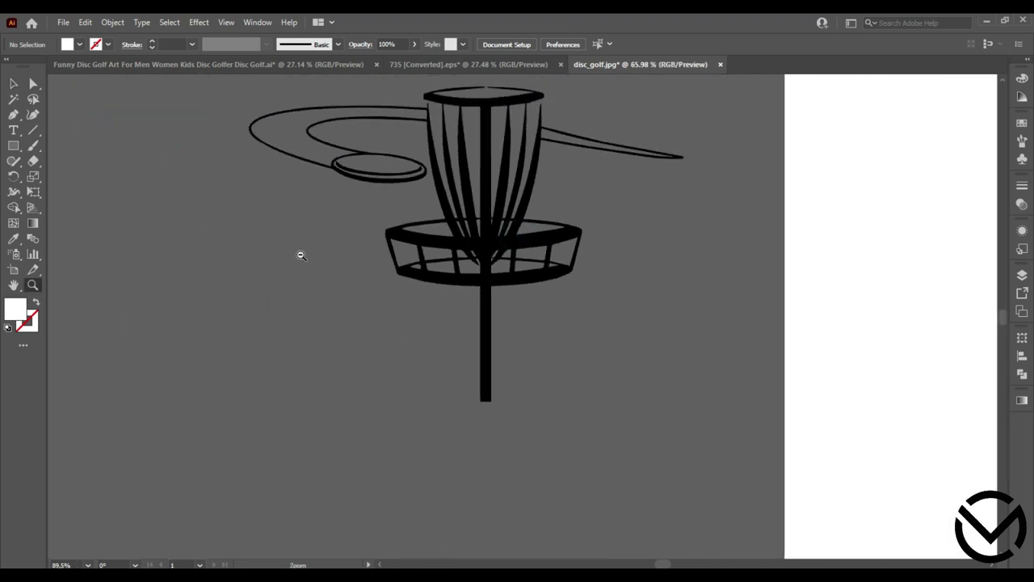
drag(458, 227, 449, 305)
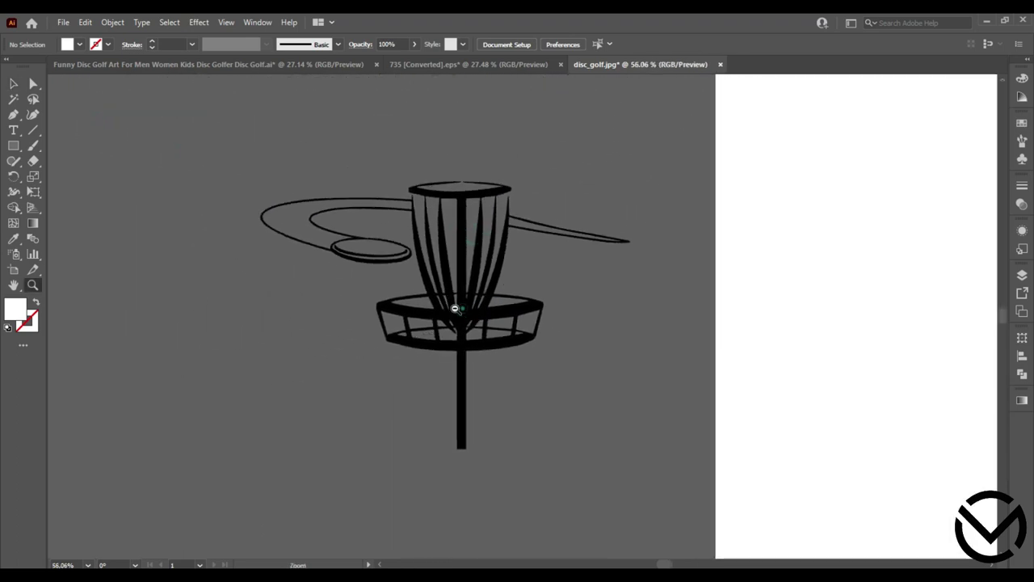
click(13, 85)
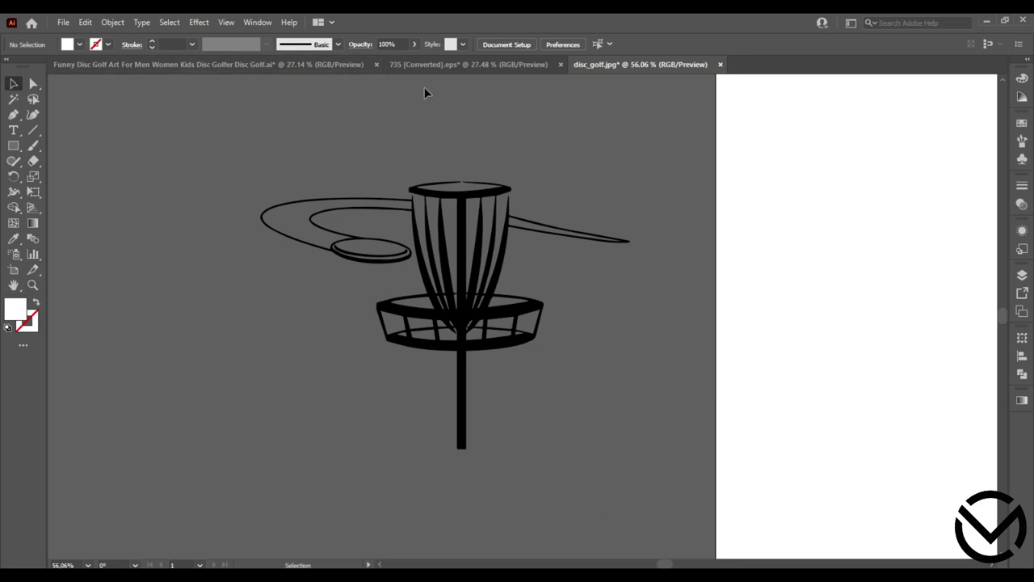
drag(465, 260, 404, 308)
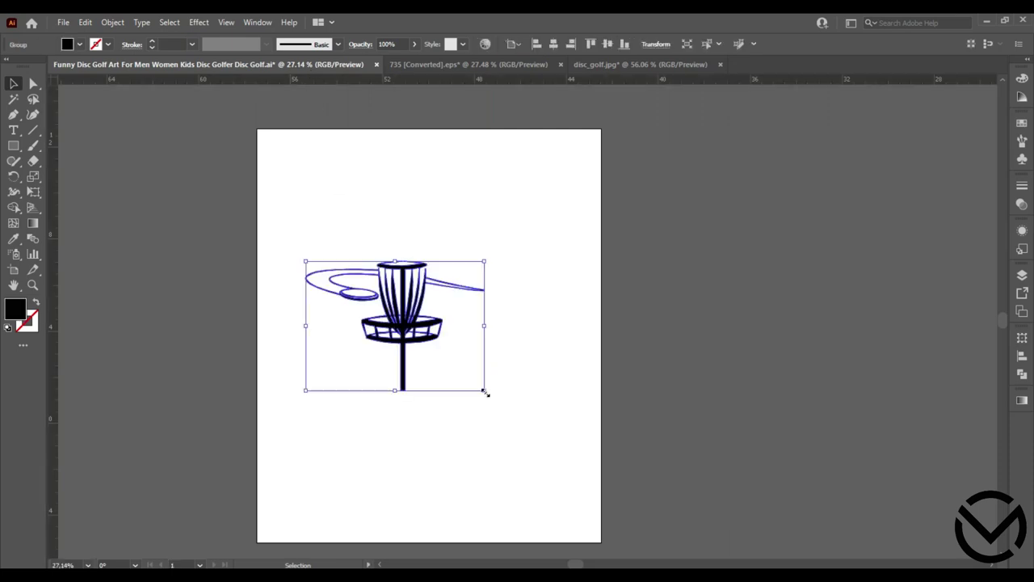
drag(485, 392, 572, 454)
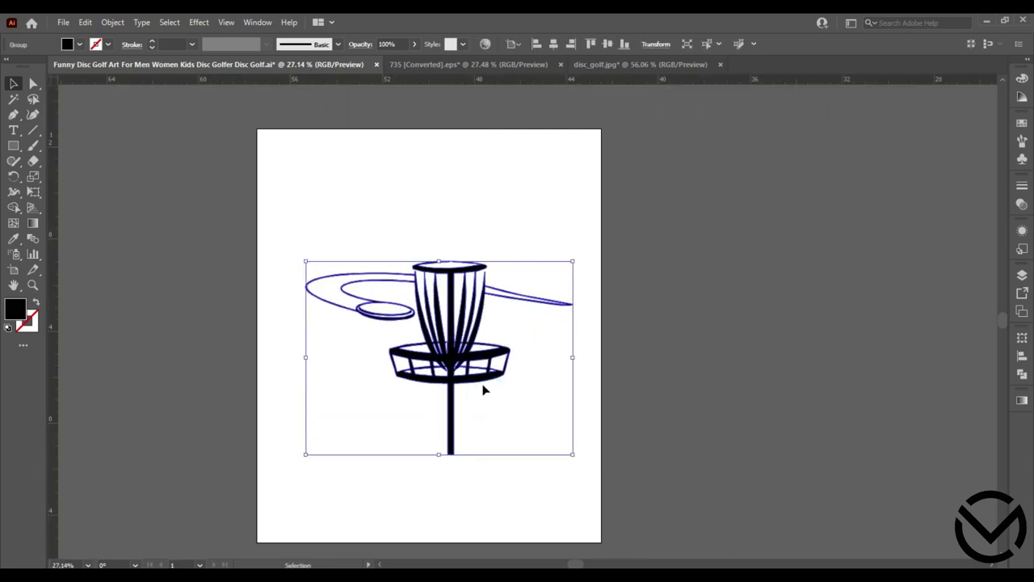
drag(483, 380, 487, 356)
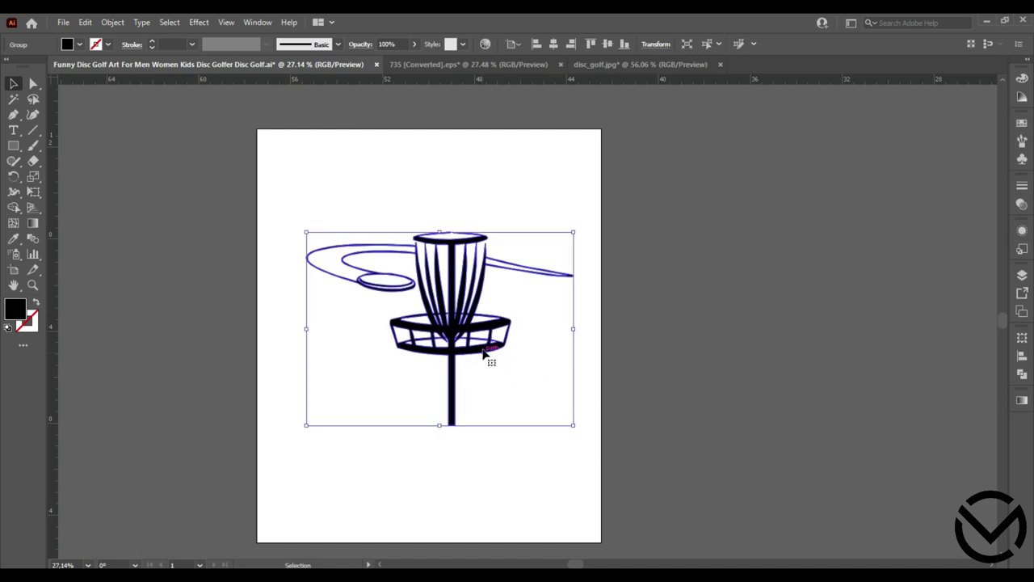
Reflect the basket artwork across the vertical axis and shift it slightly to centre the basket on the artboard.
right_click(488, 357)
mouse_move(538, 270)
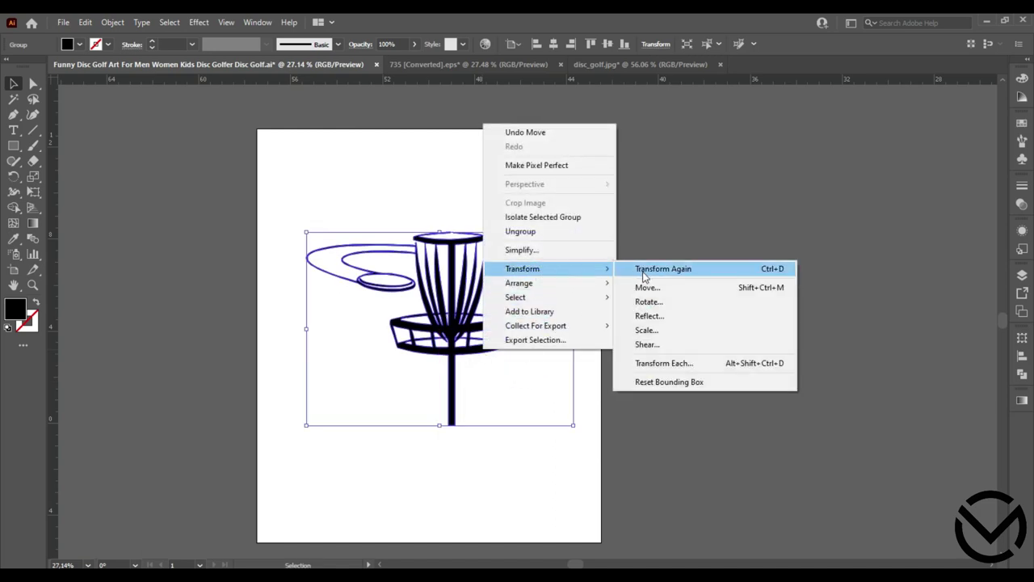
click(649, 316)
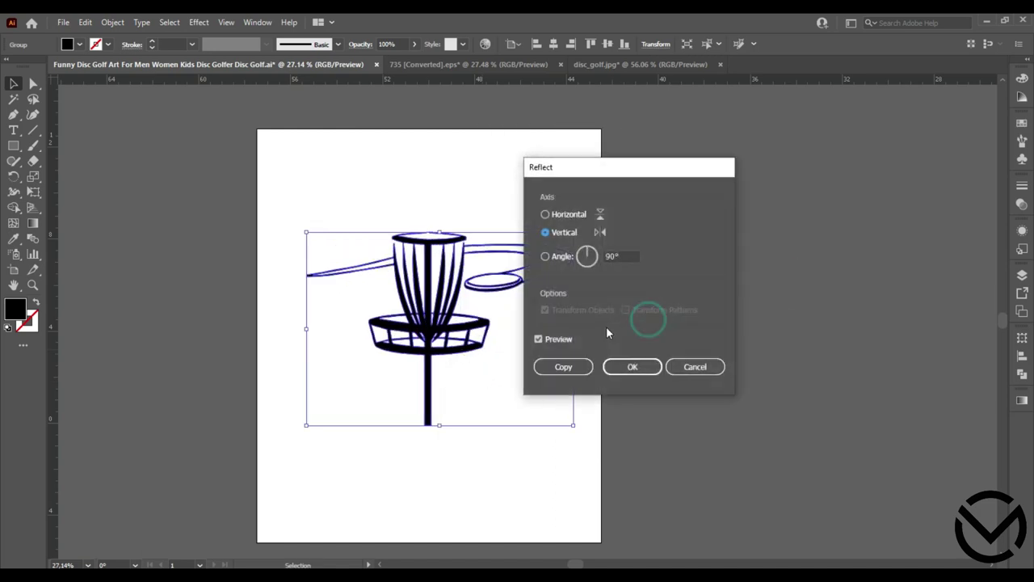
click(627, 365)
mouse_move(458, 353)
mouse_down()
mouse_move(472, 357)
mouse_move(446, 356)
mouse_up()
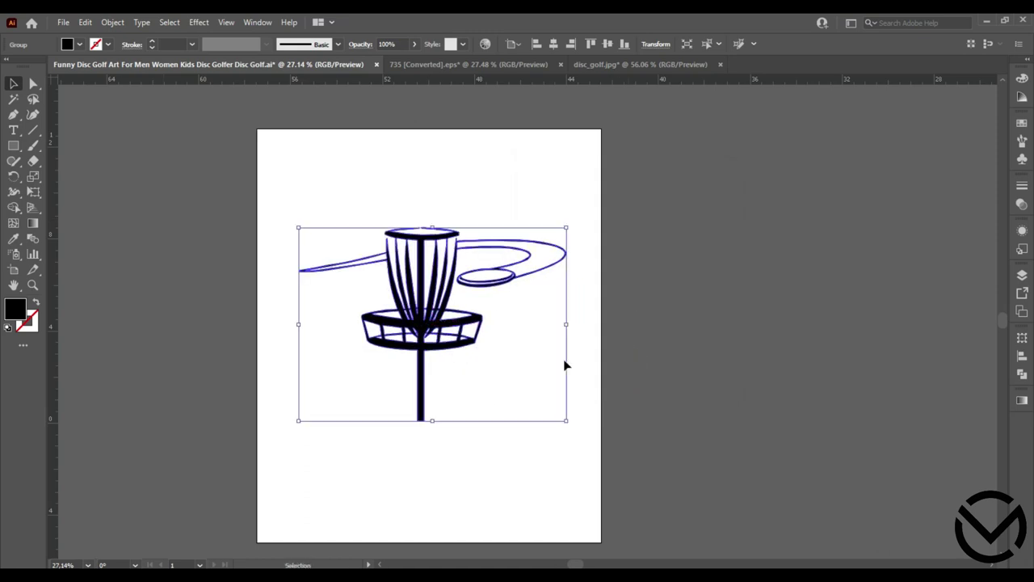
Paste the Disc Golf text, enlarge it to about 169 pt and place it below the basket.
click(644, 348)
click(362, 190)
key(ctrl+v)
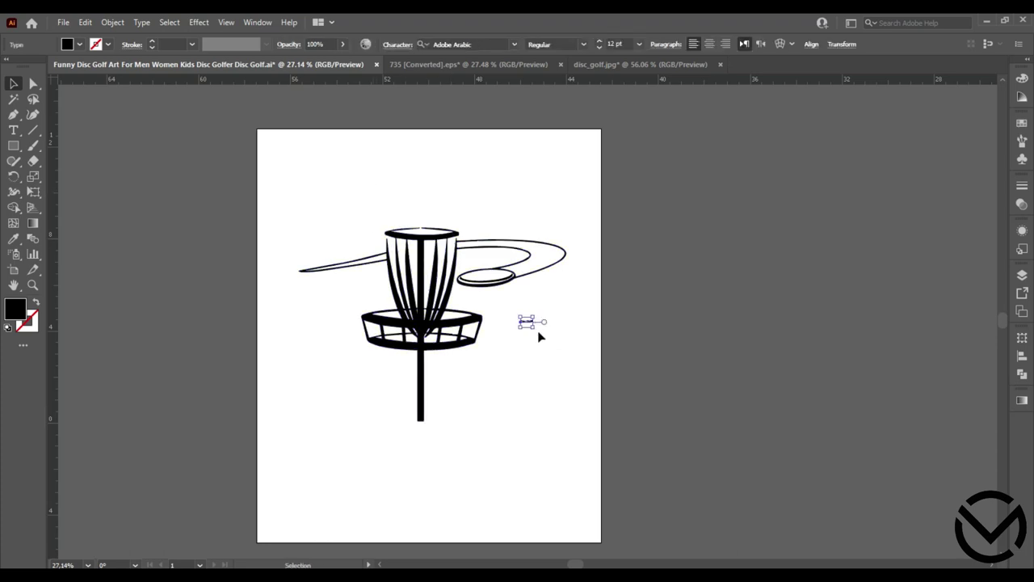
drag(535, 328, 747, 465)
drag(655, 358, 480, 483)
Remove the stray box character at the end of the Disc Golf text.
double_click(520, 483)
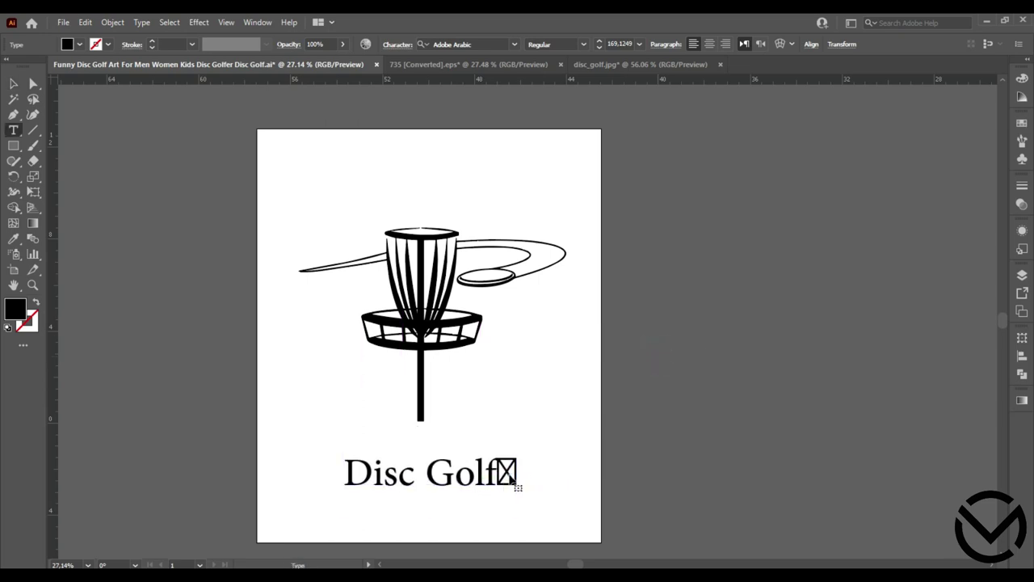
key(ctrl+a)
click(502, 474)
key(shift+Left)
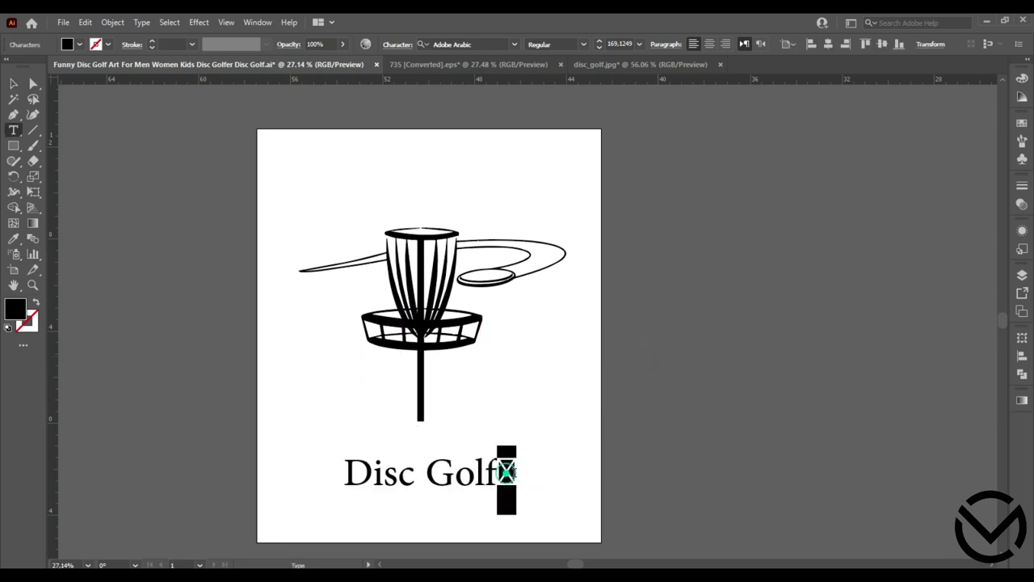
key(BackSpace)
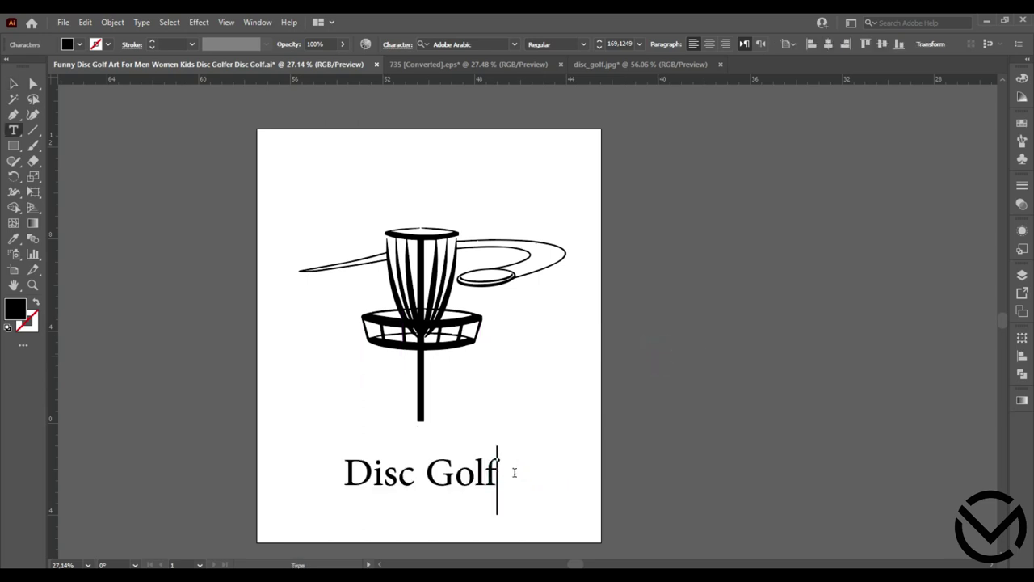
click(15, 86)
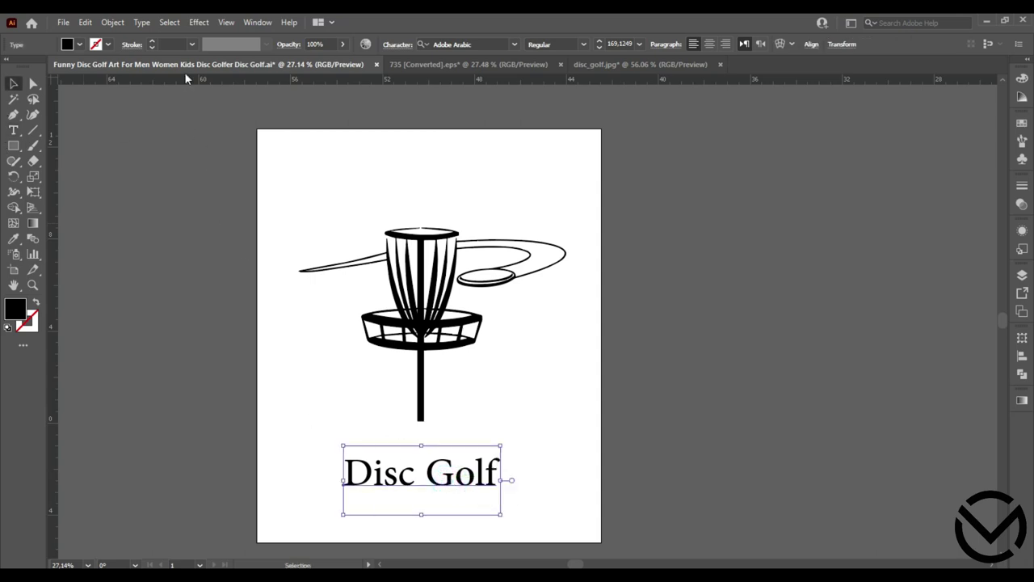
Change the Disc Golf text to uppercase and set its font to Black Jeans.
click(142, 22)
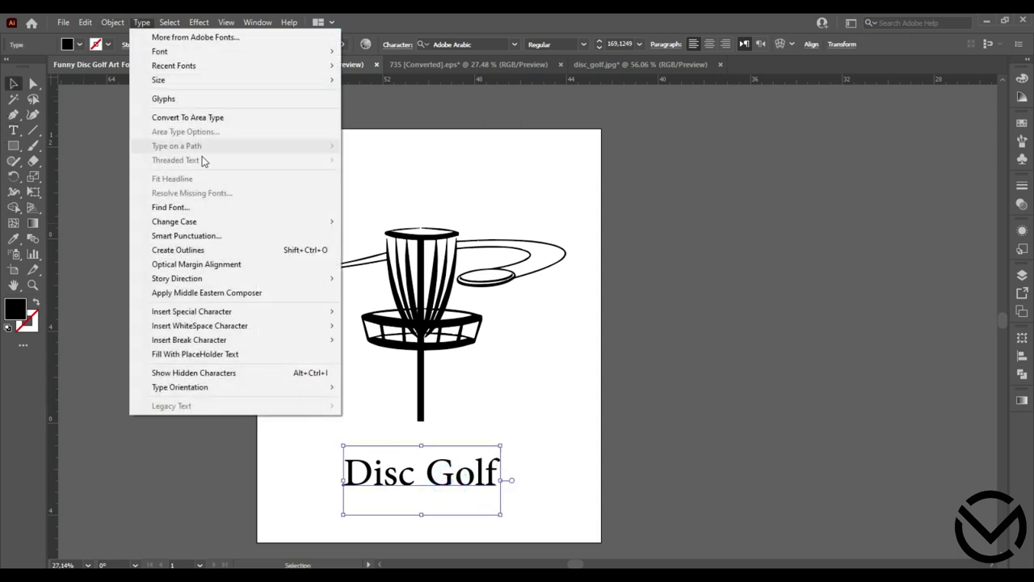
click(354, 218)
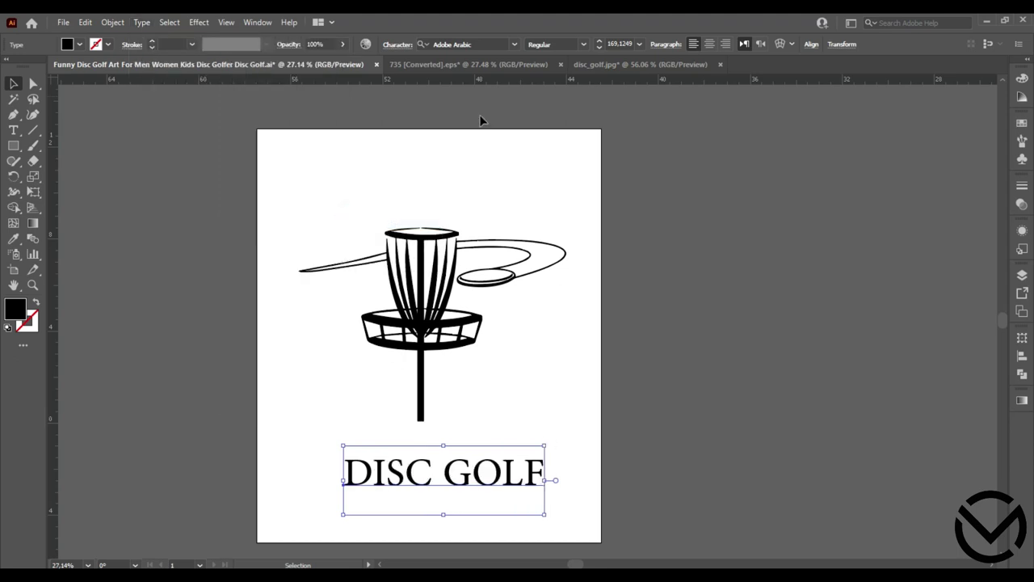
click(514, 45)
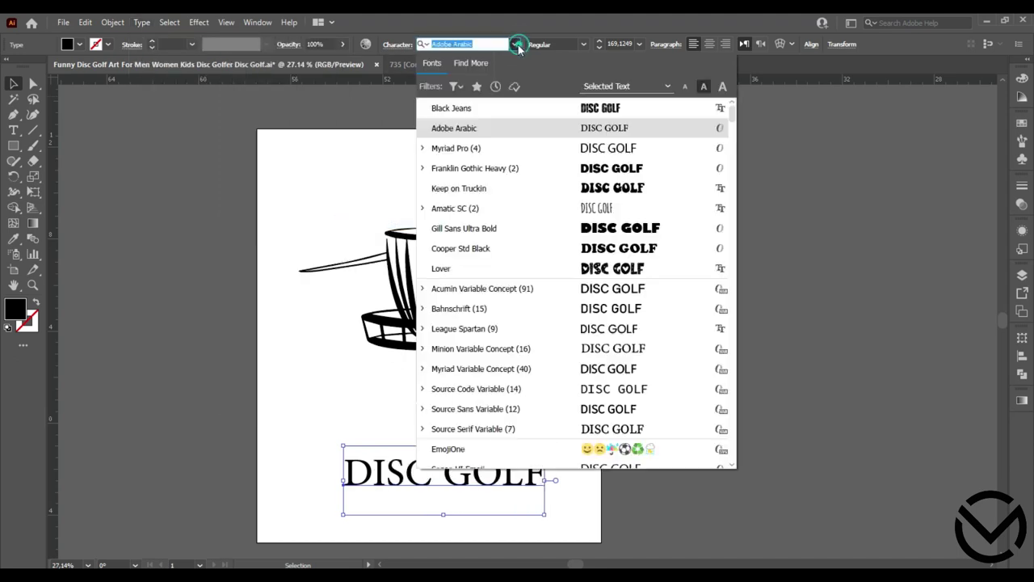
click(578, 107)
Enlarge the DISC GOLF text to about 264 pt, rotate it to read upward and place it left of the basket.
drag(512, 495, 503, 450)
drag(553, 481, 469, 282)
drag(440, 412, 356, 243)
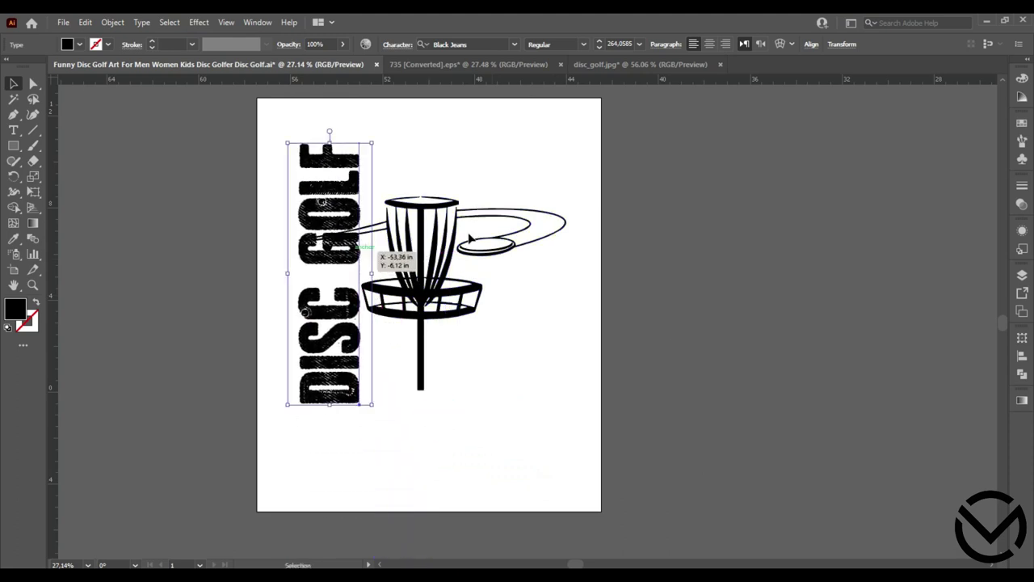
Enlarge the basket artwork until the disc's flight trail reaches the artboard's right edge.
click(471, 239)
click(513, 217)
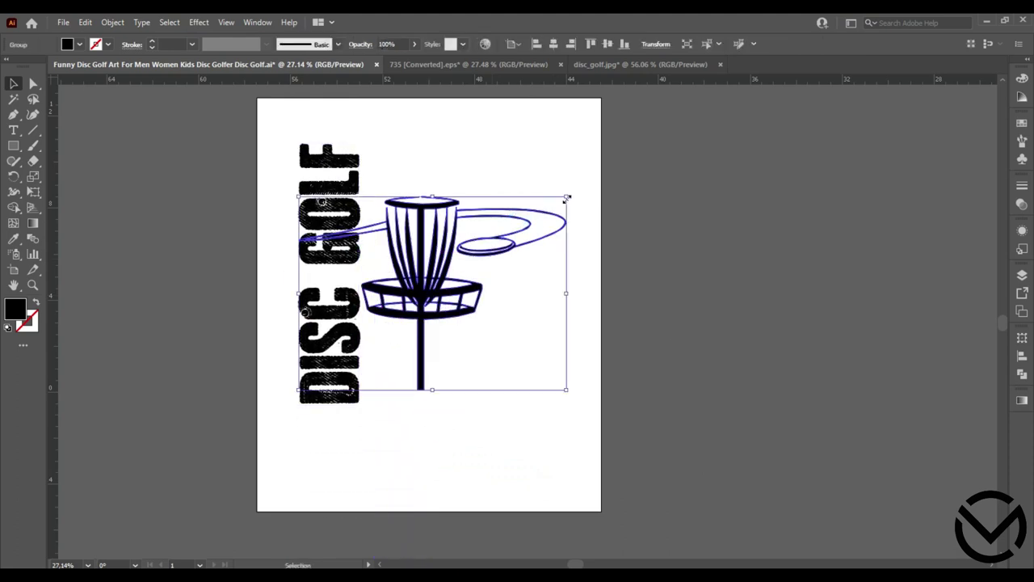
drag(567, 185, 601, 114)
click(487, 437)
Reduce the vertical DISC GOLF text to about 239 pt and move it slightly closer to the basket.
click(346, 402)
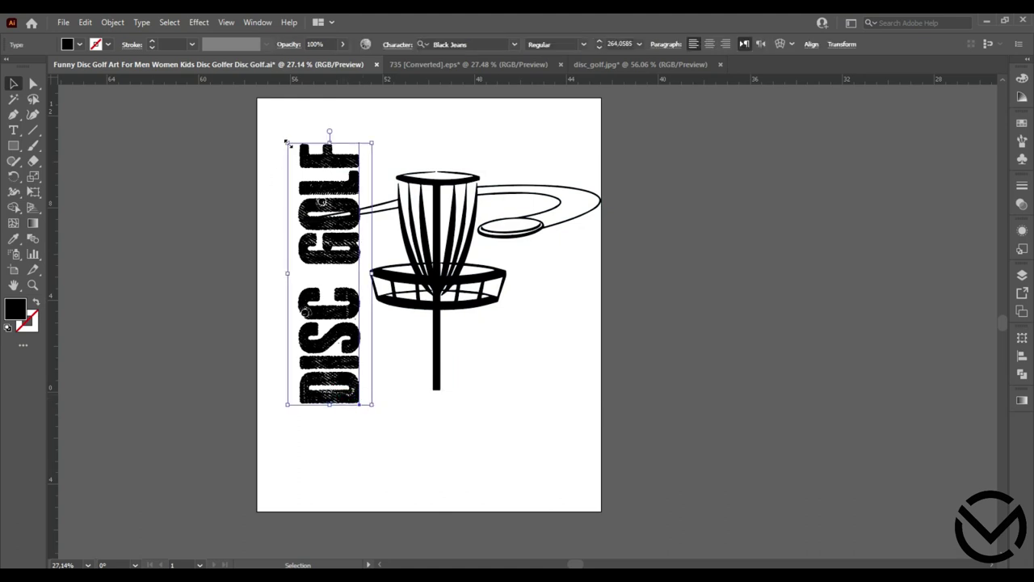
drag(287, 143, 294, 164)
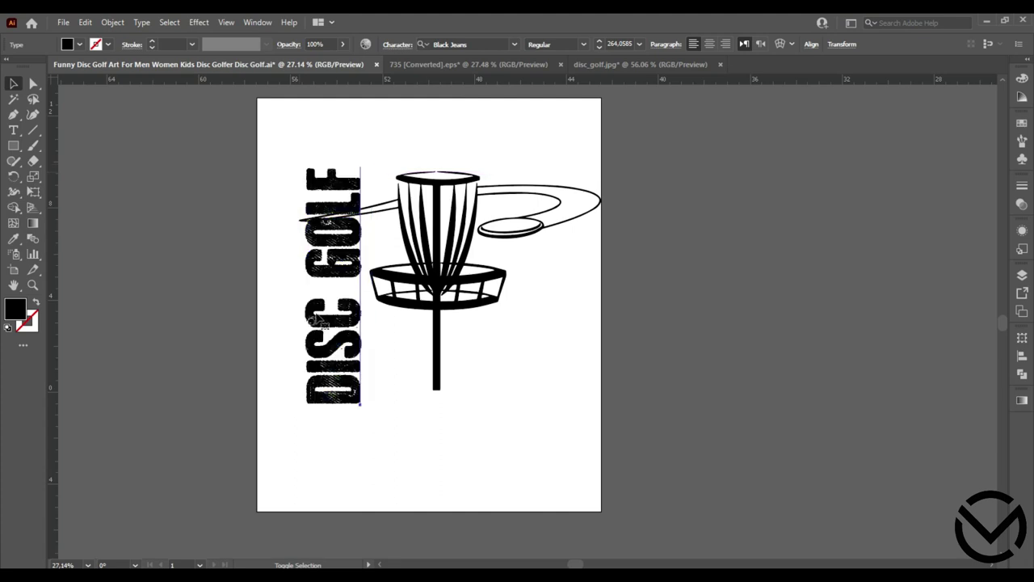
drag(343, 378, 350, 372)
click(409, 459)
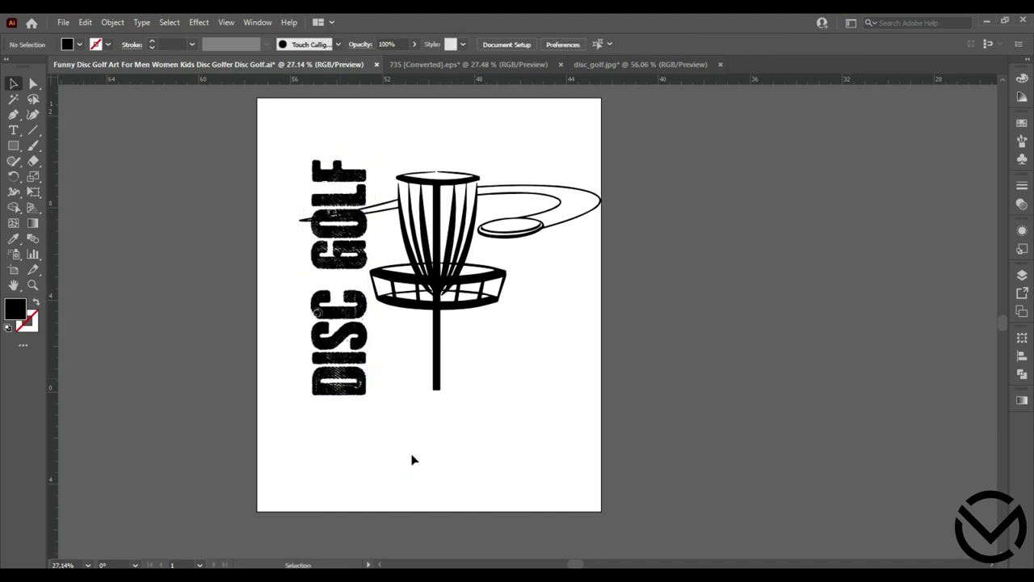
Expand the DISC GOLF text with Object and Fill enabled, and ungroup it into separate letters.
click(343, 384)
click(112, 22)
click(135, 174)
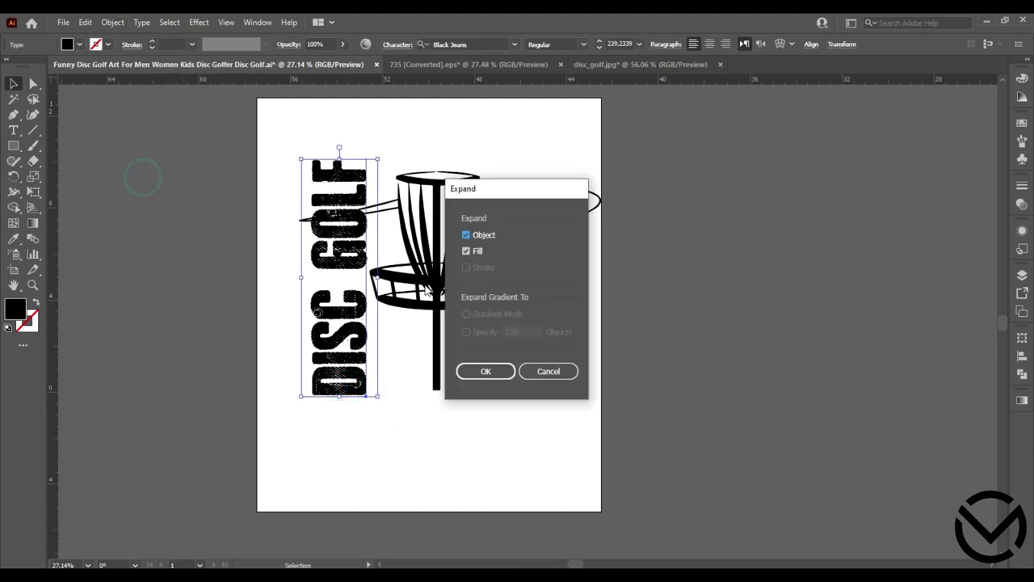
click(485, 374)
click(356, 447)
click(348, 389)
right_click(348, 390)
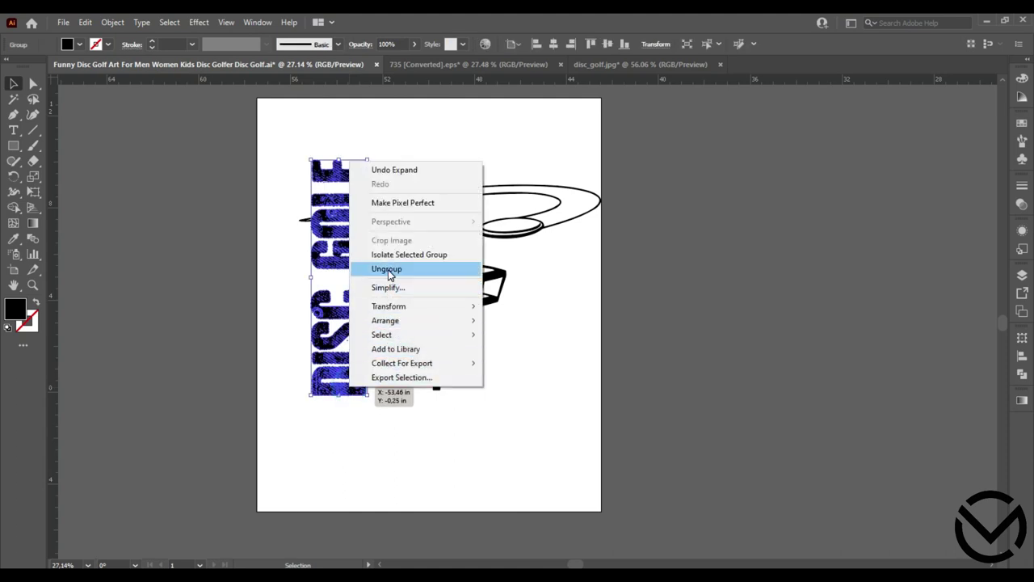
click(388, 270)
click(384, 388)
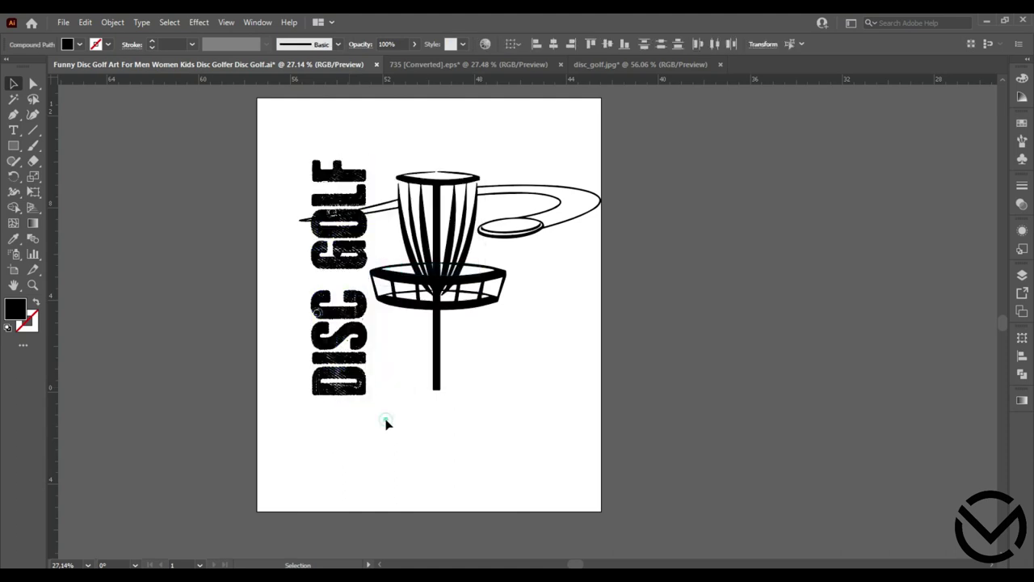
Copy the inner shape of the disc trail's pointed tail as a separate path and place it over the trail across the letter O.
click(383, 211)
double_click(384, 212)
click(383, 212)
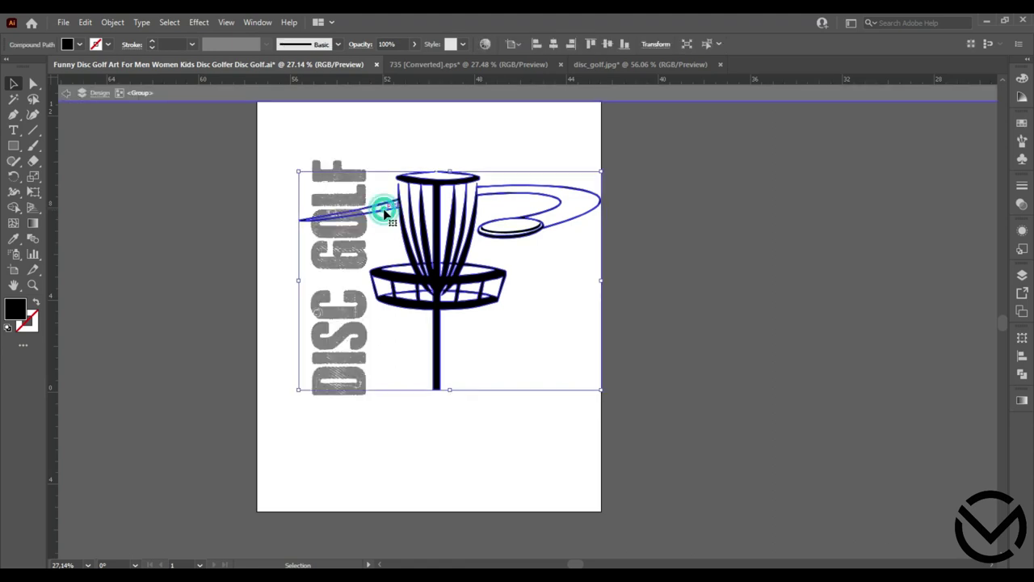
double_click(385, 211)
click(386, 212)
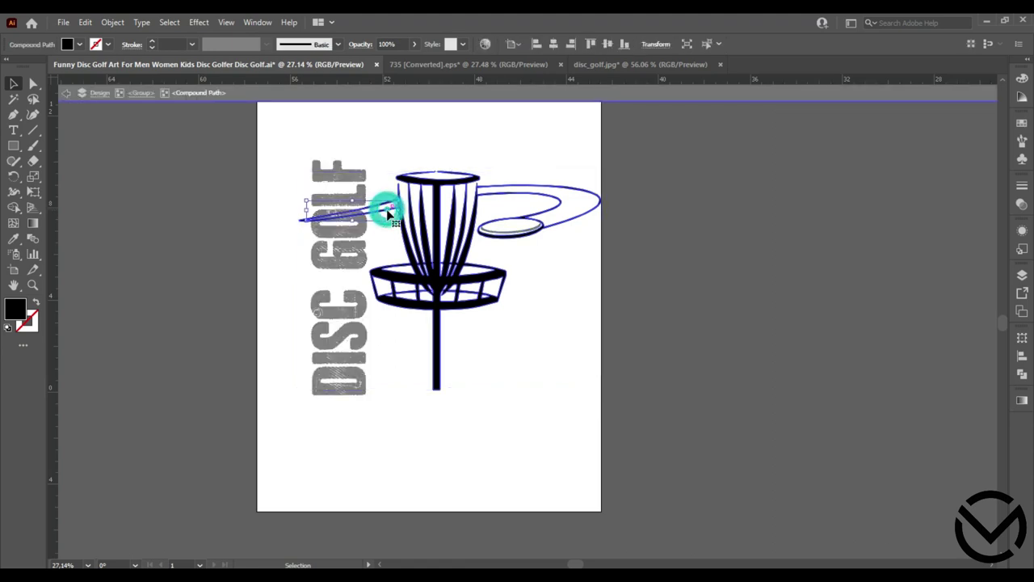
click(537, 385)
double_click(537, 386)
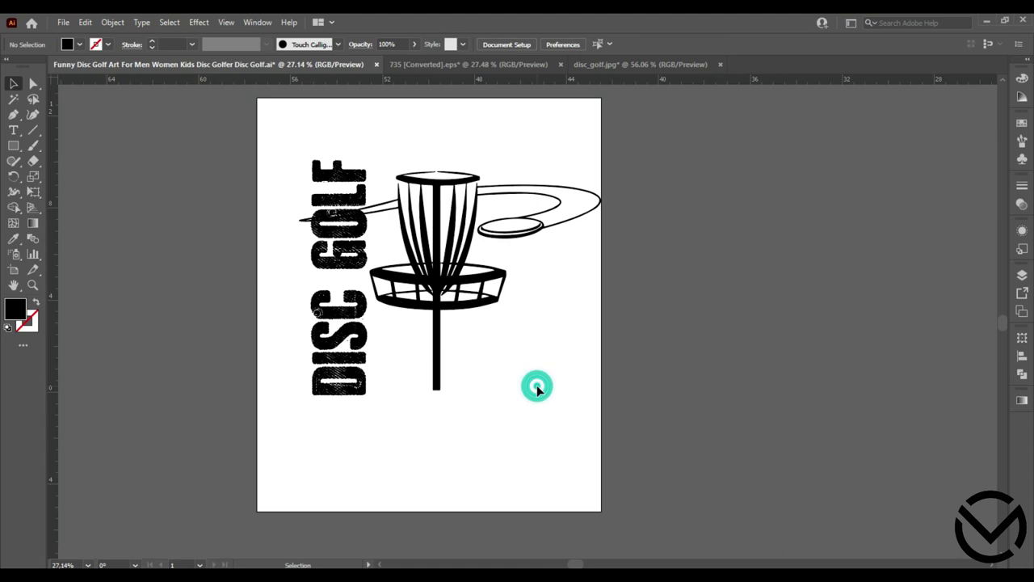
key(ctrl+v)
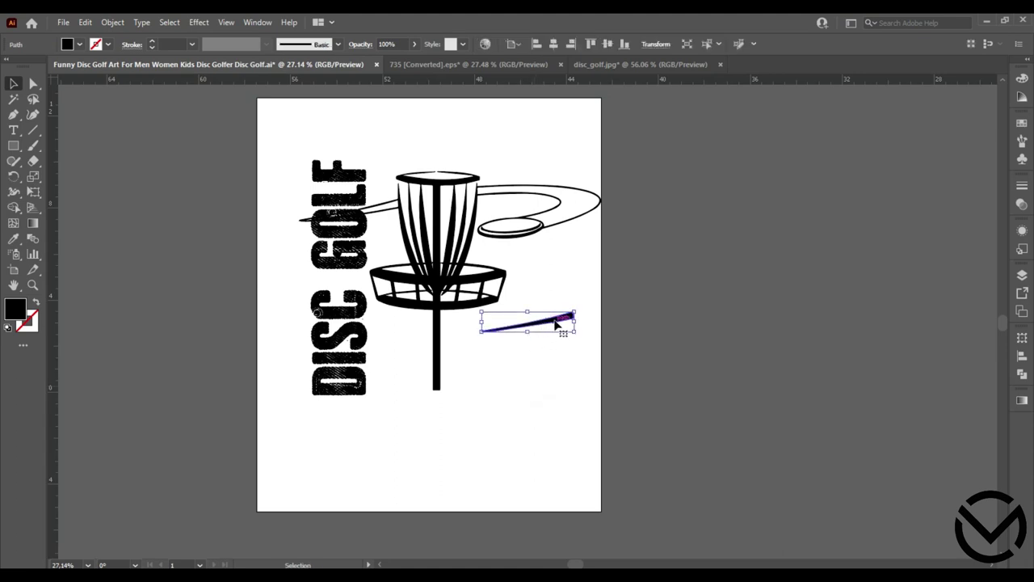
mouse_move(556, 323)
mouse_down()
mouse_move(405, 285)
mouse_move(377, 209)
mouse_move(371, 218)
mouse_up()
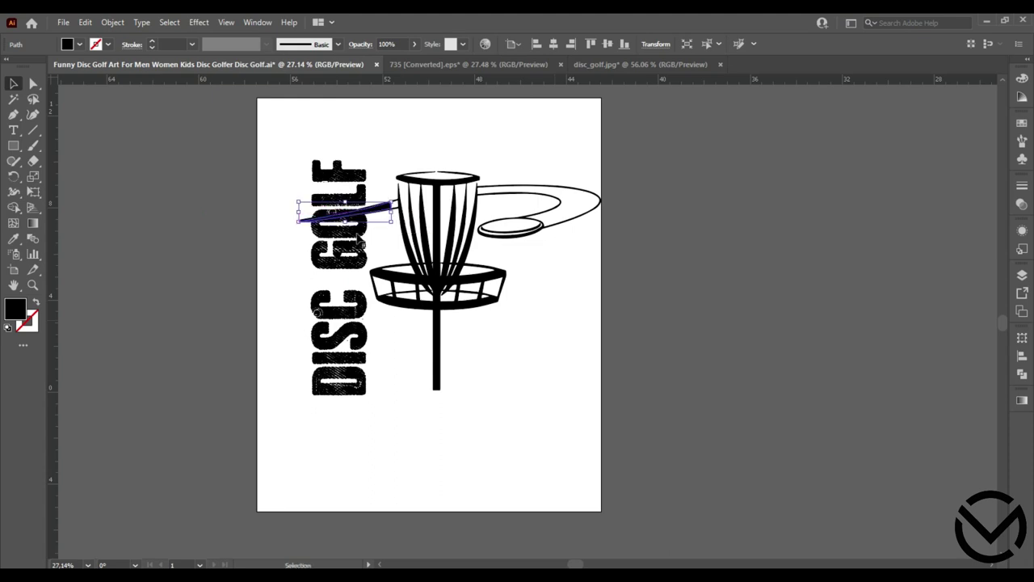
Subtract the trail-shaped path from the letter O of GOLF with Minus Front.
shift+click(359, 235)
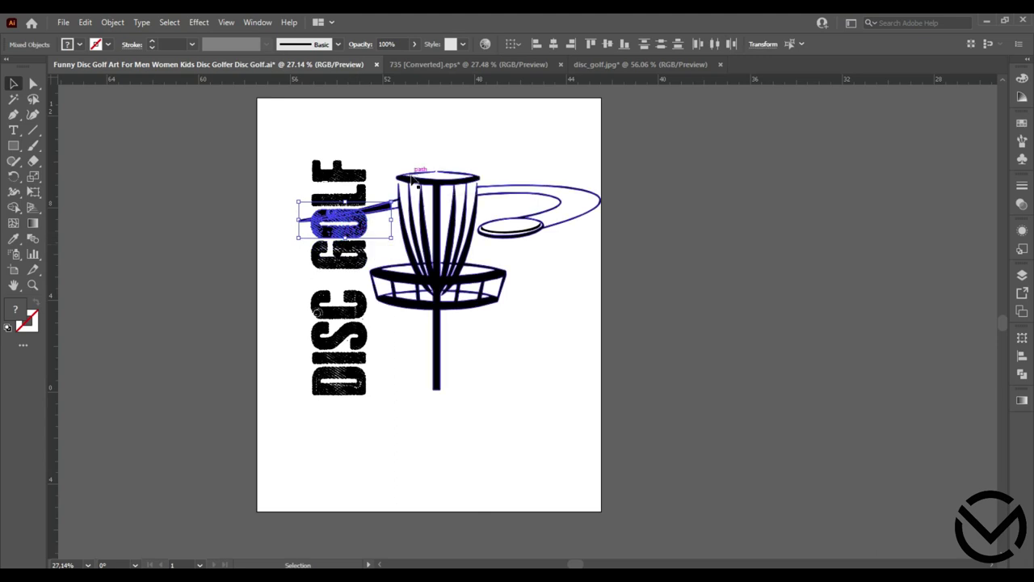
click(1022, 375)
click(895, 367)
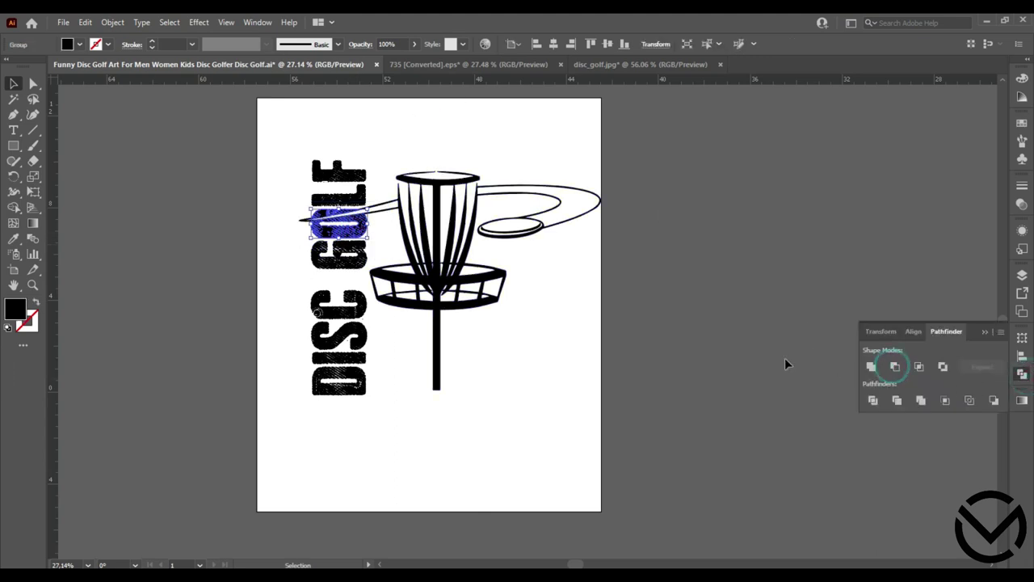
Switch to the browser's Amazon results and open the "Time to whip out my big disc" T-shirt listing in its own tab.
click(163, 152)
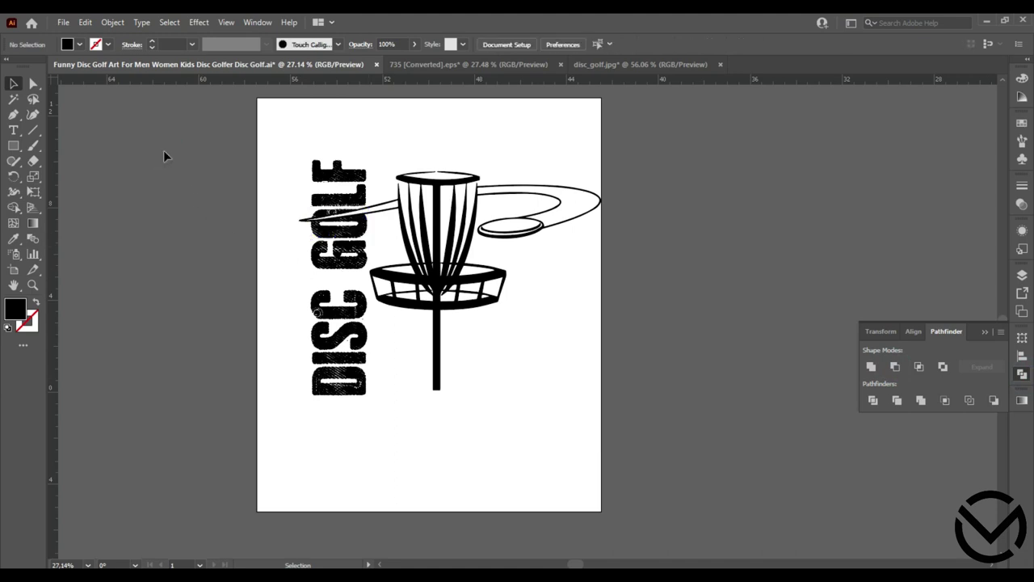
click(690, 151)
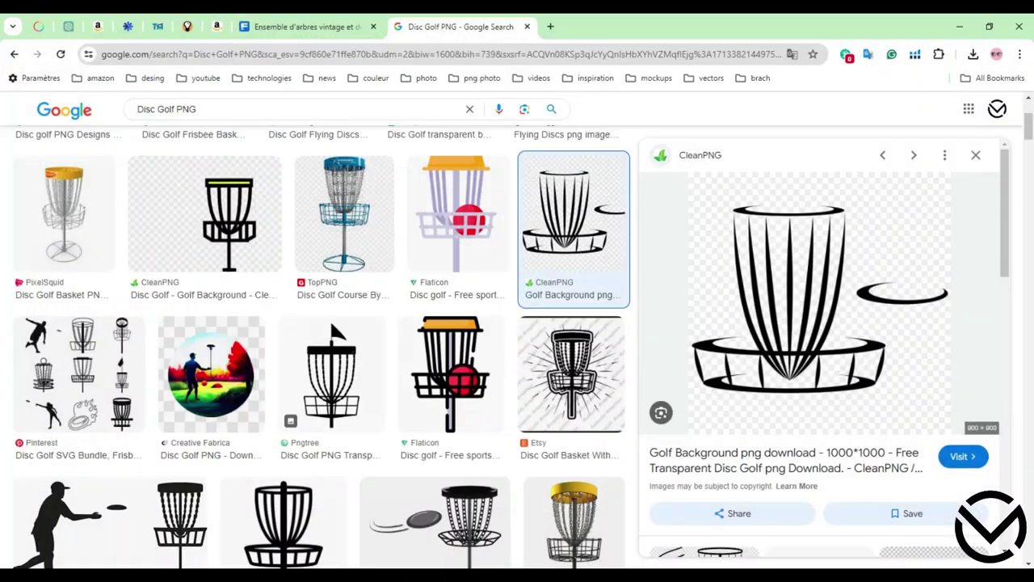
click(217, 27)
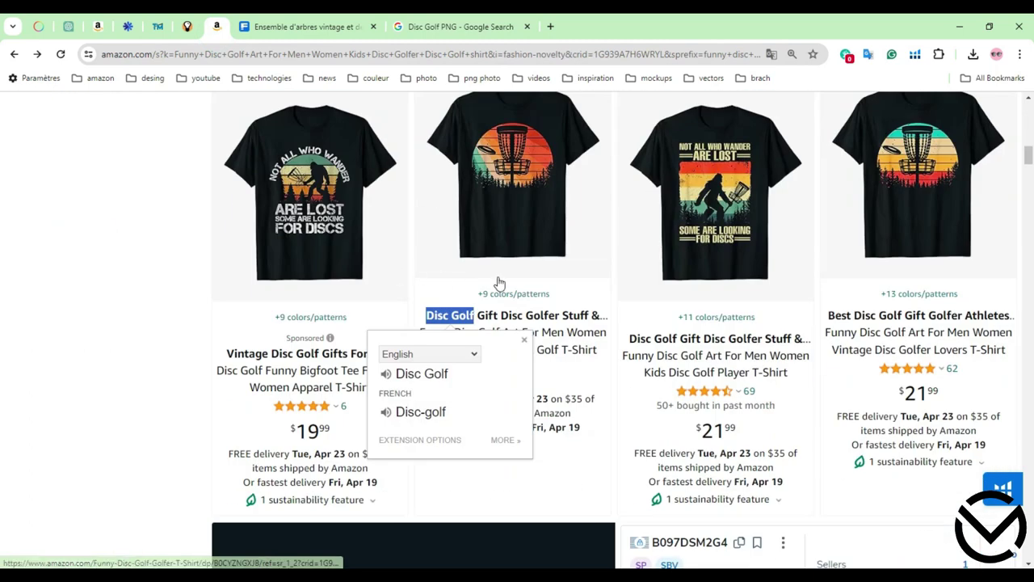
click(141, 303)
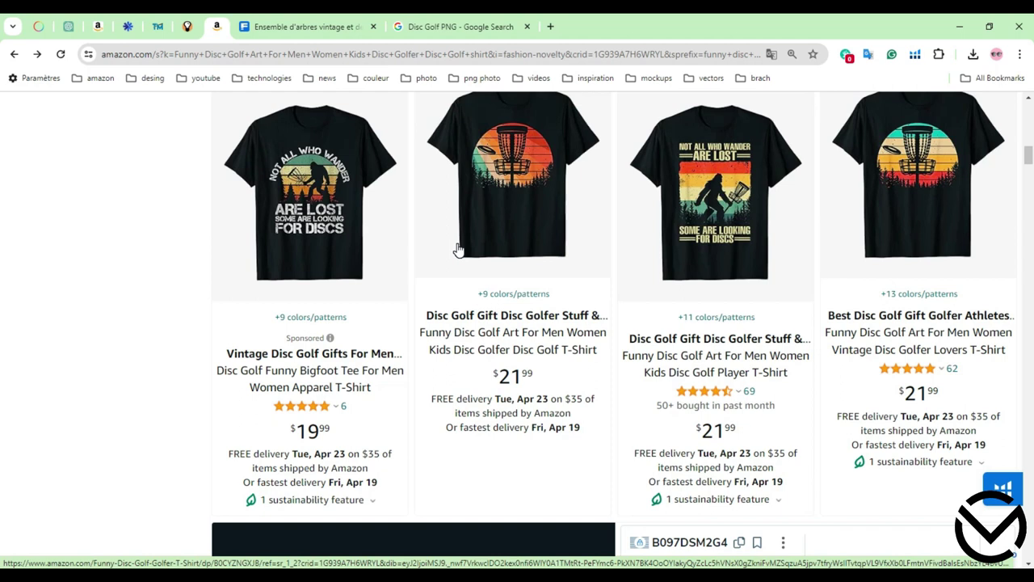
scroll(683, 267, down, 10)
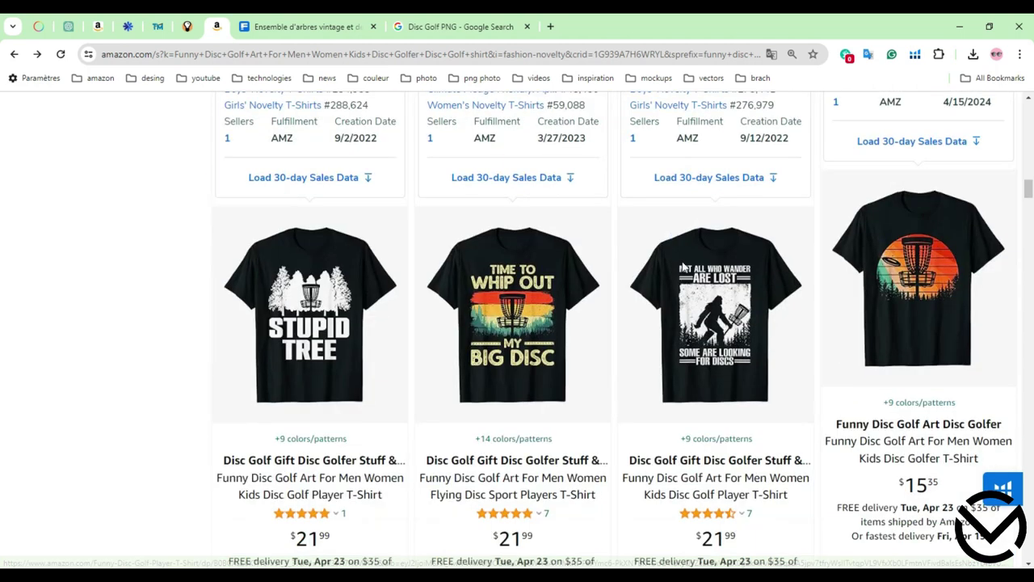
scroll(558, 268, down, 2)
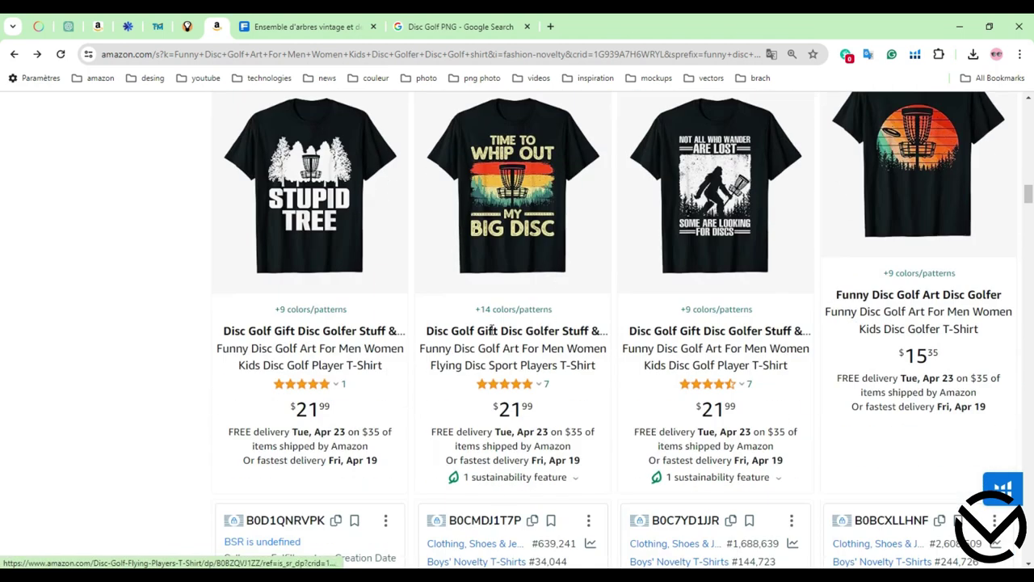
middle_click(508, 188)
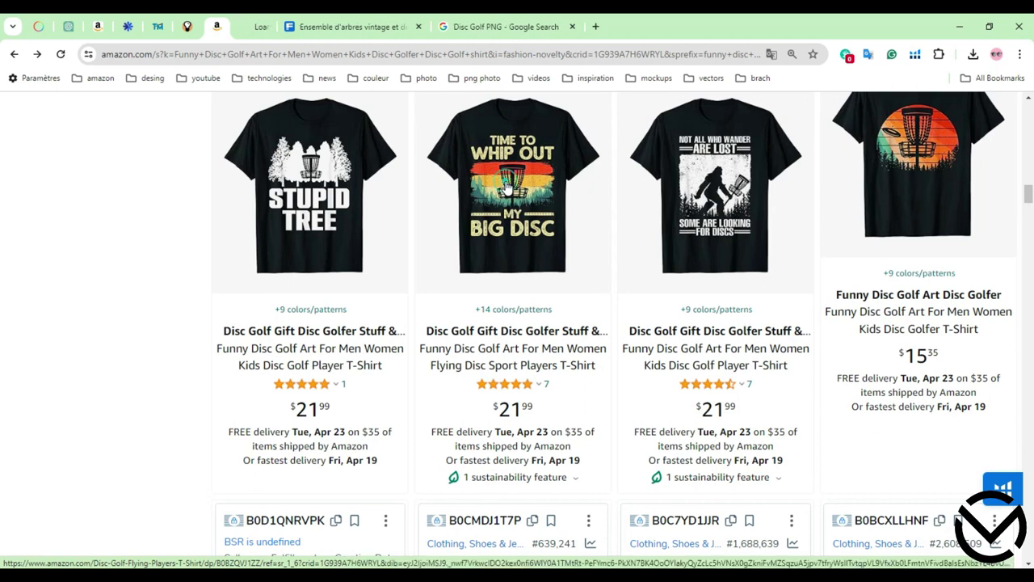
click(307, 27)
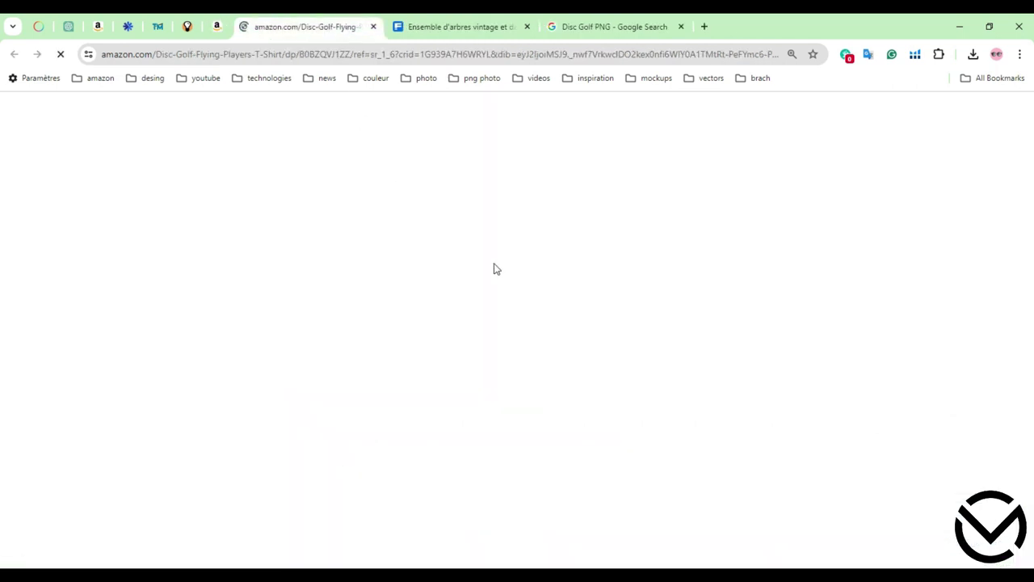
Copy the phrase "time to whip out" from the listing's About this item text.
scroll(469, 282, down, 3)
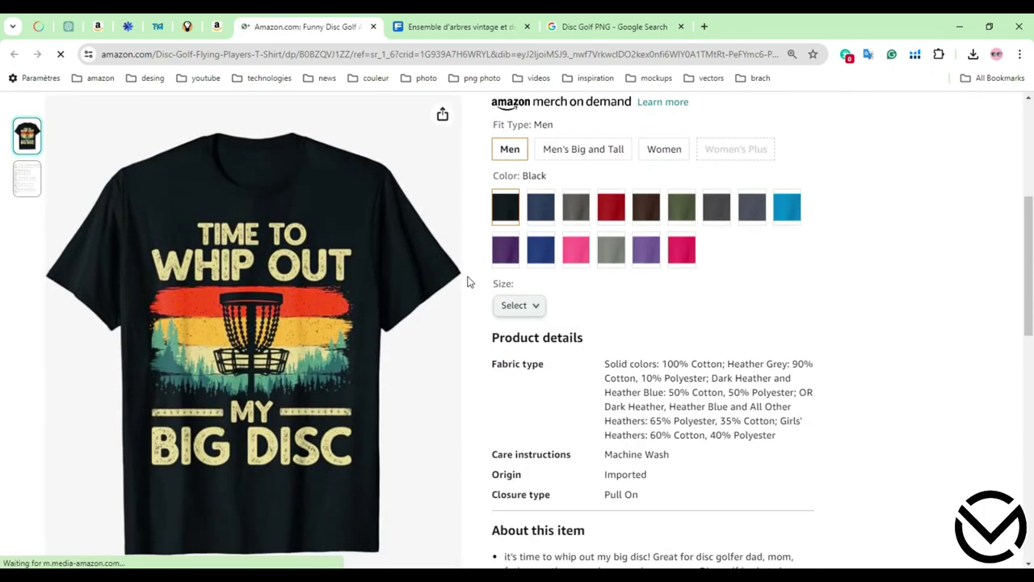
scroll(473, 282, down, 3)
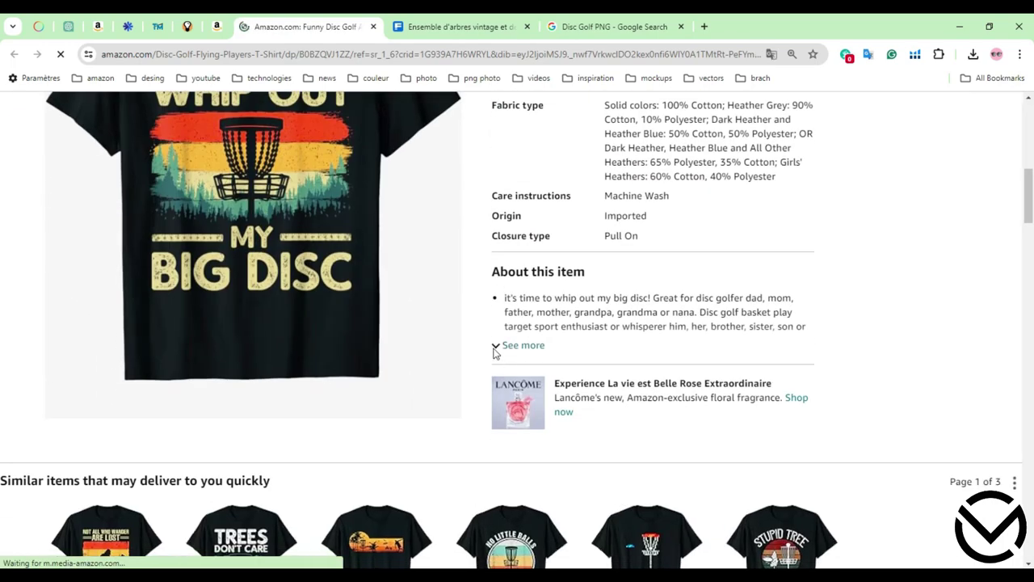
drag(518, 301, 589, 297)
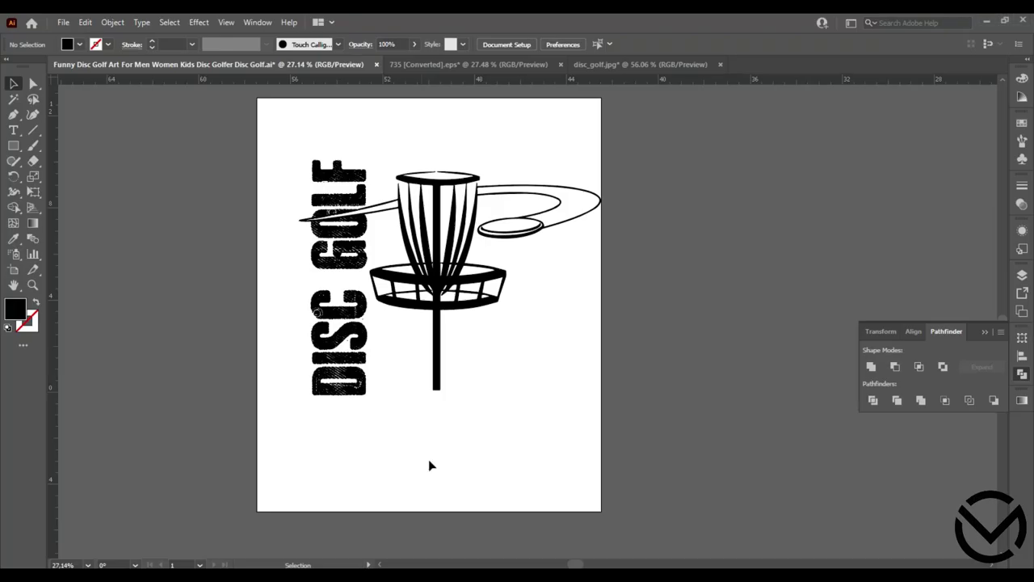
Switch back to Illustrator, paste the phrase into the design, enlarge it to about 93 pt and place it beside the basket pole's foot.
click(456, 423)
key(ctrl+v)
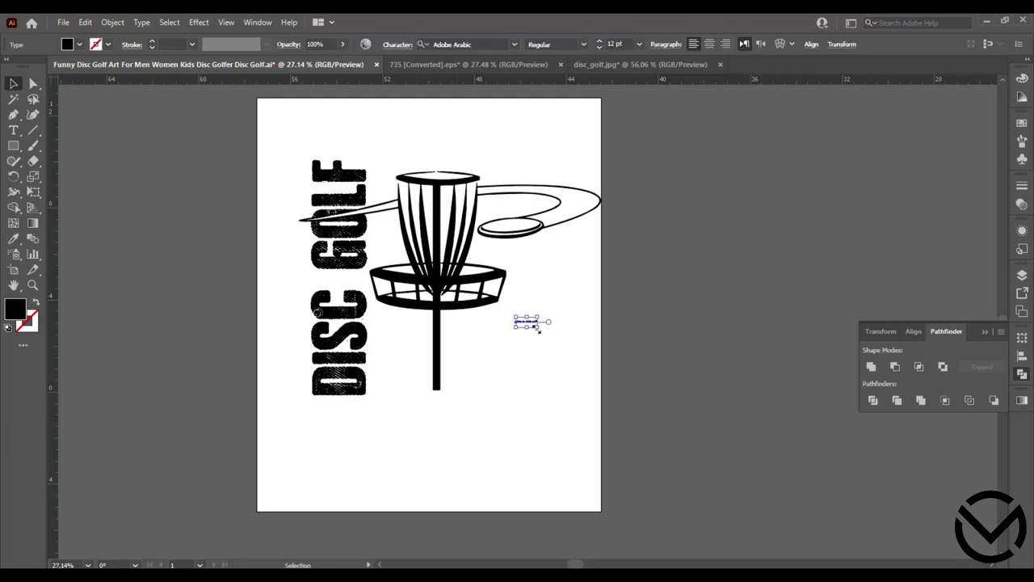
drag(538, 327, 681, 346)
drag(517, 341, 450, 377)
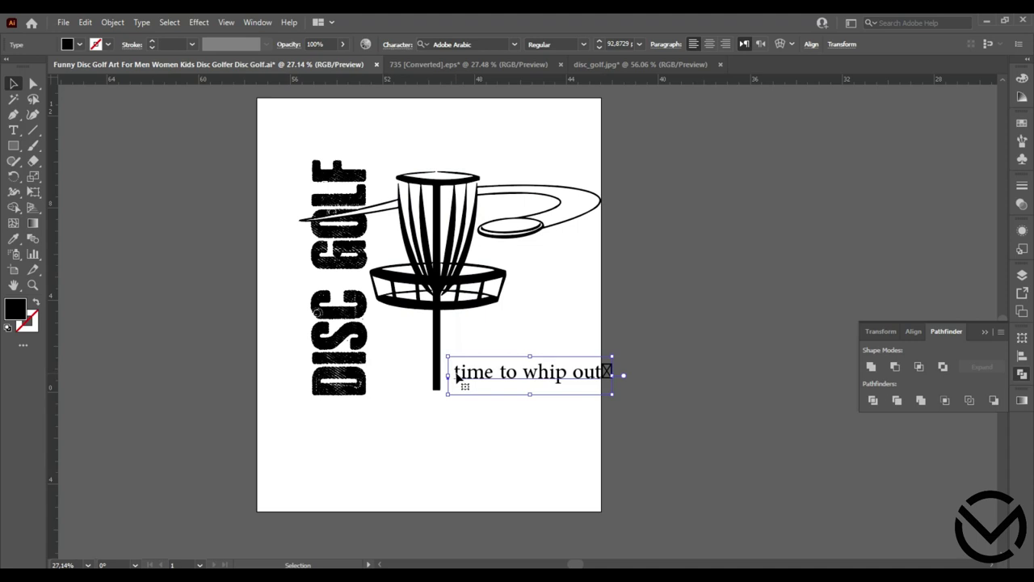
Remove the stray leading space and the trailing placeholder character from the "time to whip out" text.
double_click(455, 370)
click(455, 371)
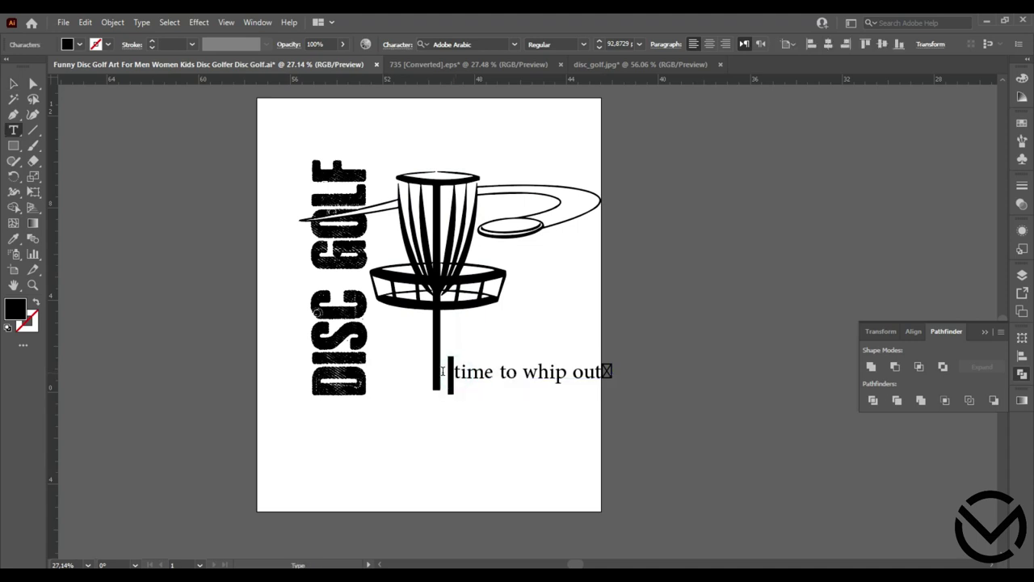
key(BackSpace)
click(600, 371)
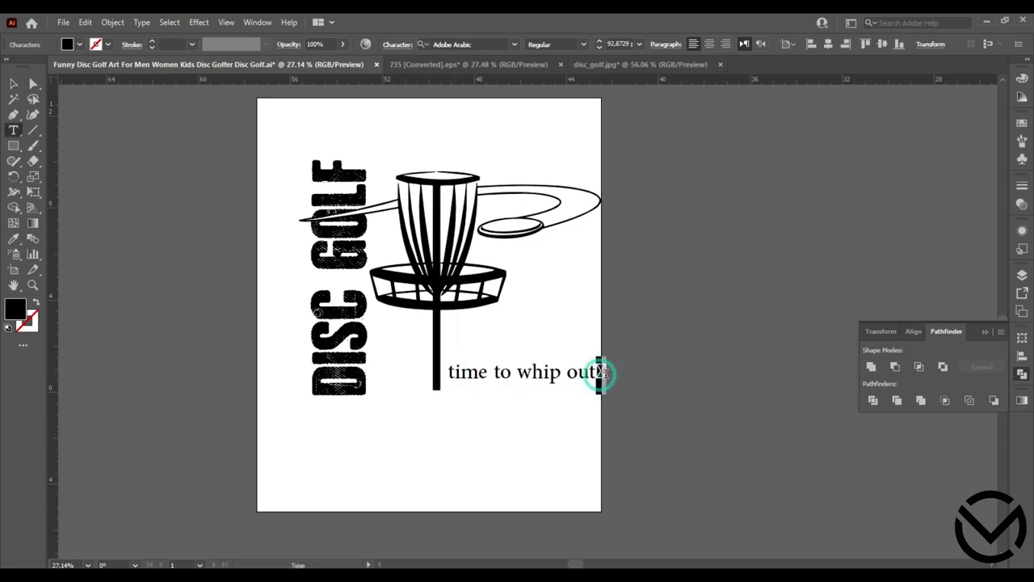
key(Escape)
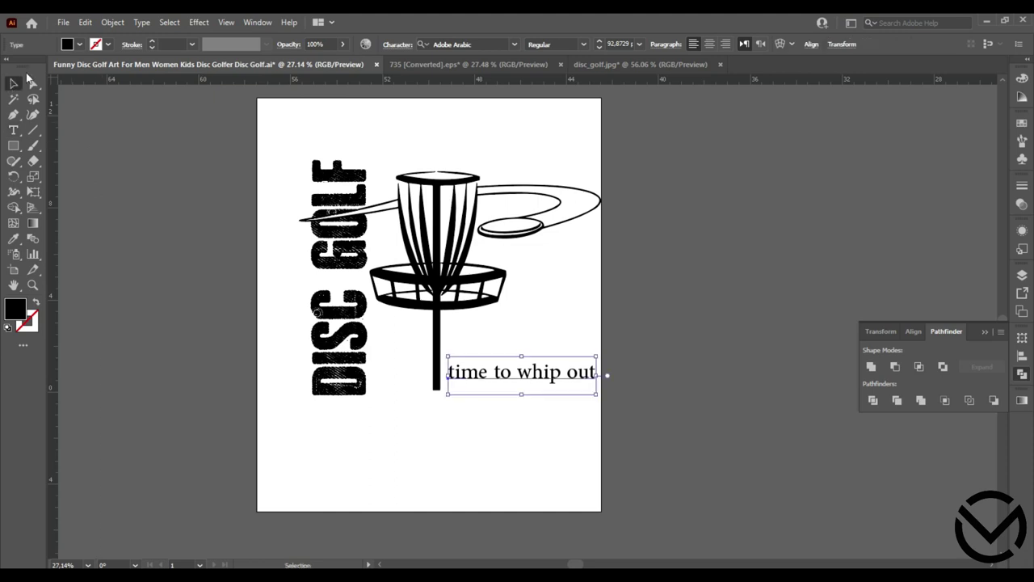
Convert the slogan to UPPERCASE and set its font to Black Jeans.
click(141, 23)
mouse_move(288, 223)
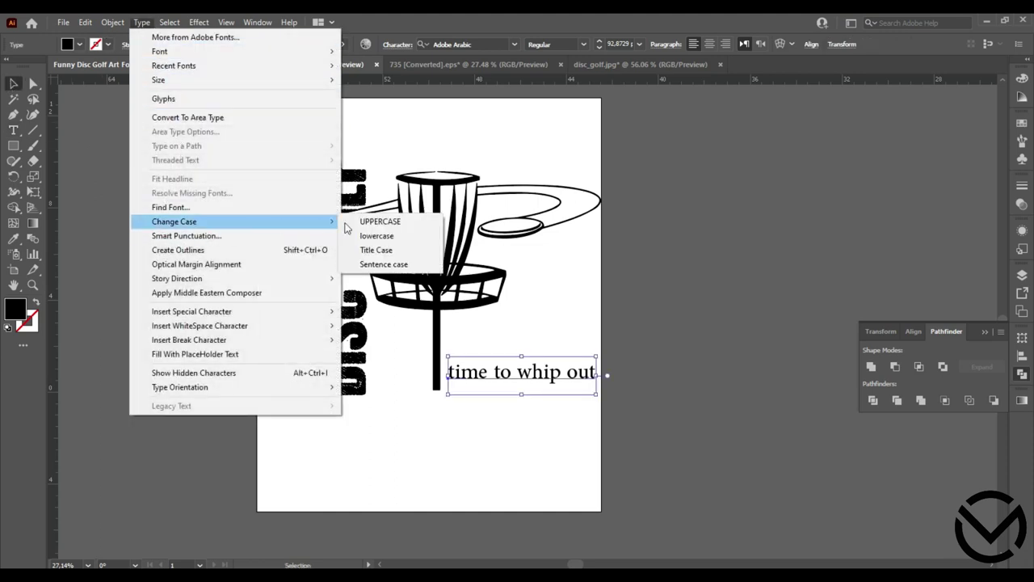
click(373, 222)
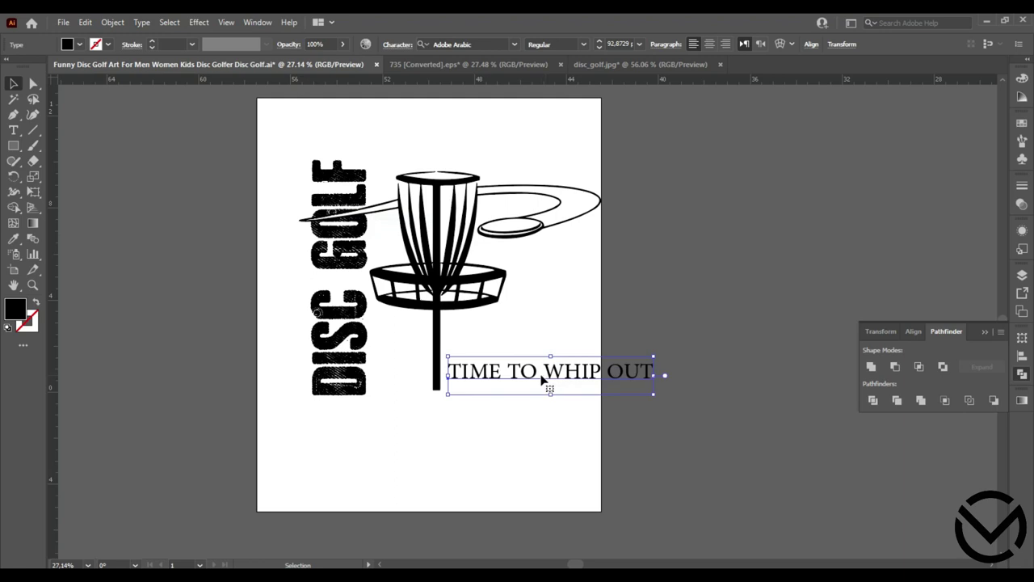
click(514, 45)
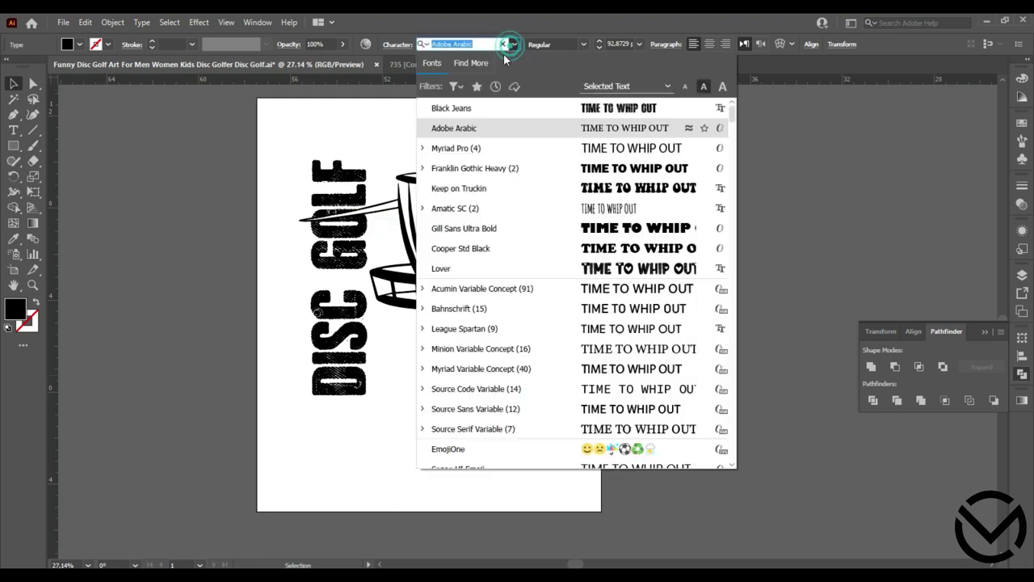
click(580, 107)
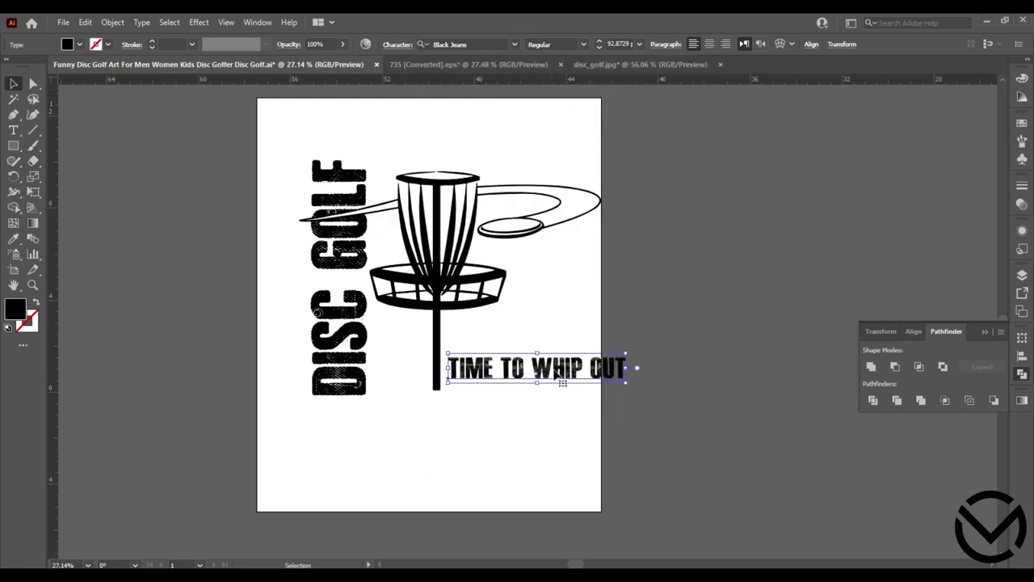
Duplicate the slogan below itself for separate lines and cut the first line down to TIME.
alt+drag(557, 375, 557, 423)
key(t)
drag(495, 368, 635, 369)
key(Left)
key(shift+End)
key(Delete)
Trim the copied slogan lines so the second reads TO WHIP and the third reads OUT.
key(Down)
key(shift+Left)
key(shift+Left)
key(shift+Left)
key(shift+Left)
key(Left)
key(Delete)
key(Delete)
key(Delete)
key(Delete)
key(Delete)
click(531, 392)
key(shift+End)
key(Delete)
drag(593, 420, 430, 419)
key(Delete)
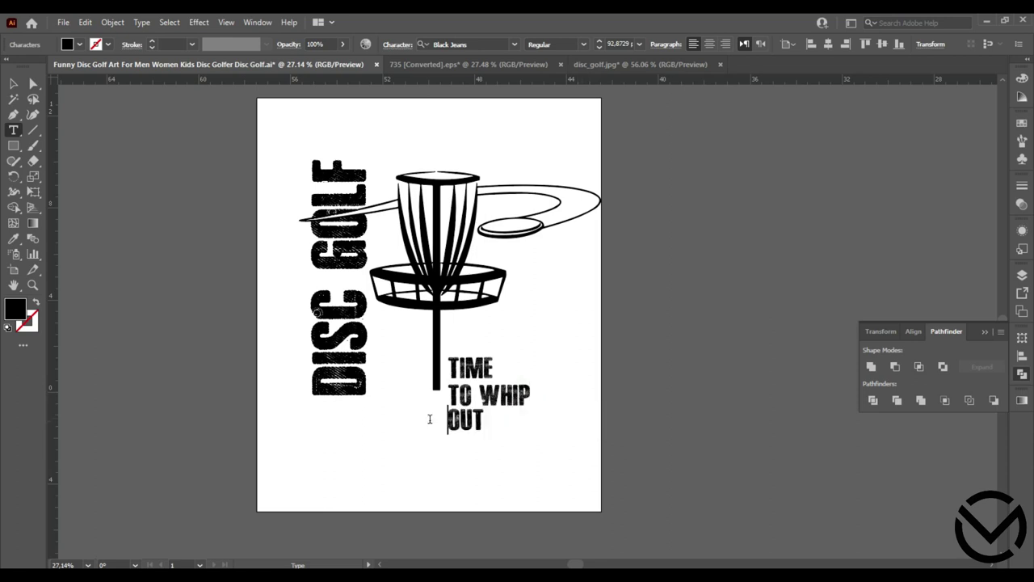
Enlarge TIME beside the basket tray, enlarge TO WHIP below it with matching right edges, and align OUT under the start of TO WHIP.
click(13, 83)
click(553, 360)
drag(483, 372, 593, 217)
drag(578, 278, 575, 292)
drag(509, 402, 591, 404)
drag(586, 368, 573, 346)
drag(549, 387, 549, 386)
drag(475, 422, 494, 385)
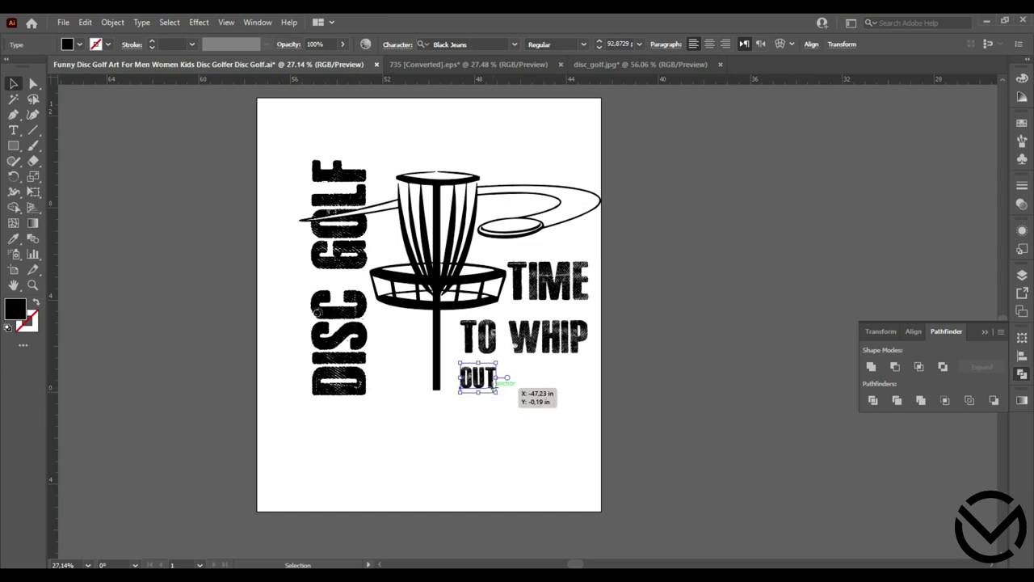
Add an ellipsis after OUT so the line reads "OUT...", and deselect the text.
key(t)
click(490, 385)
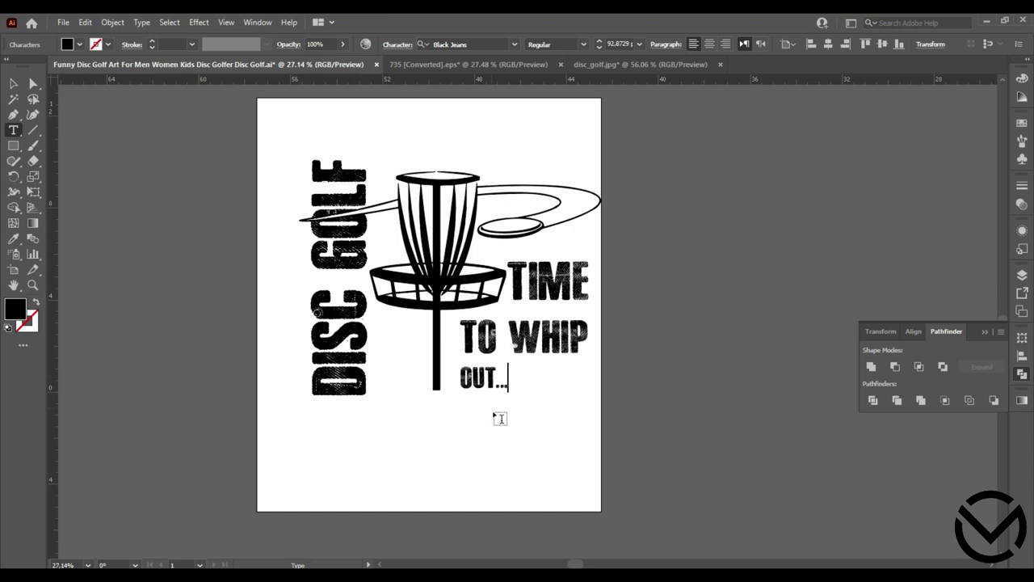
ctrl+click(495, 419)
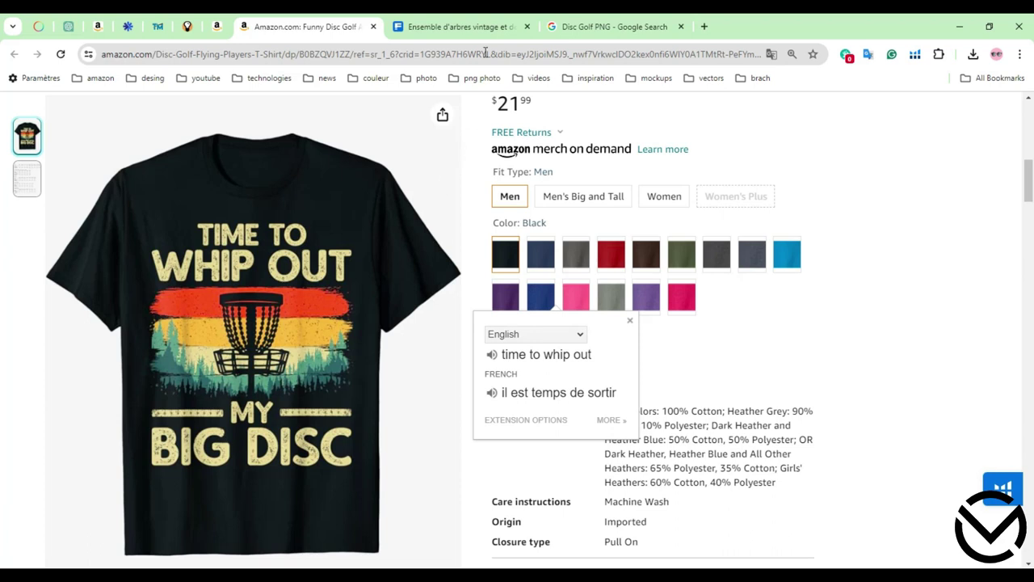
Switch to Freepik in the browser, close the open resource and search from the home page for TREE.
click(473, 27)
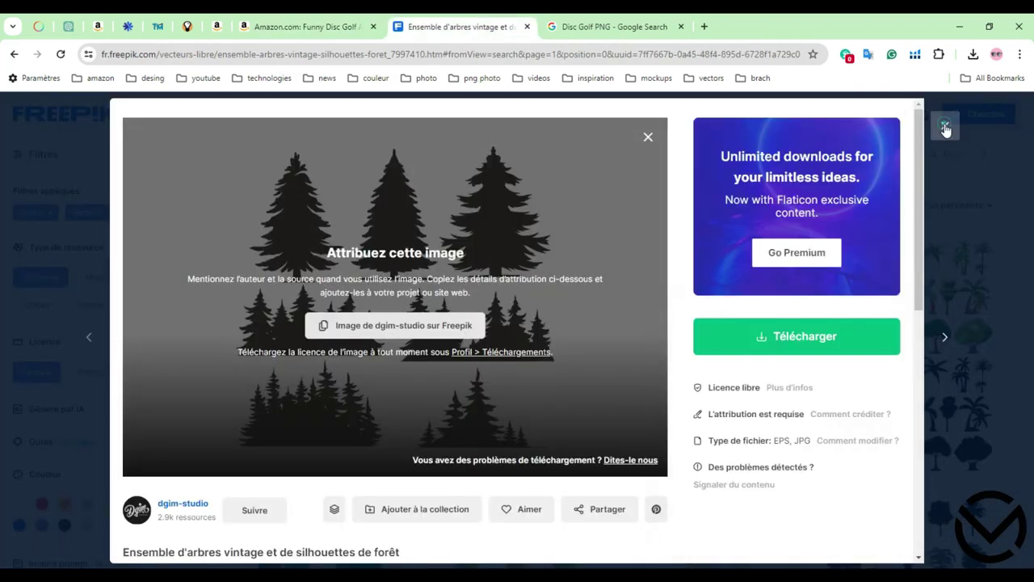
click(945, 128)
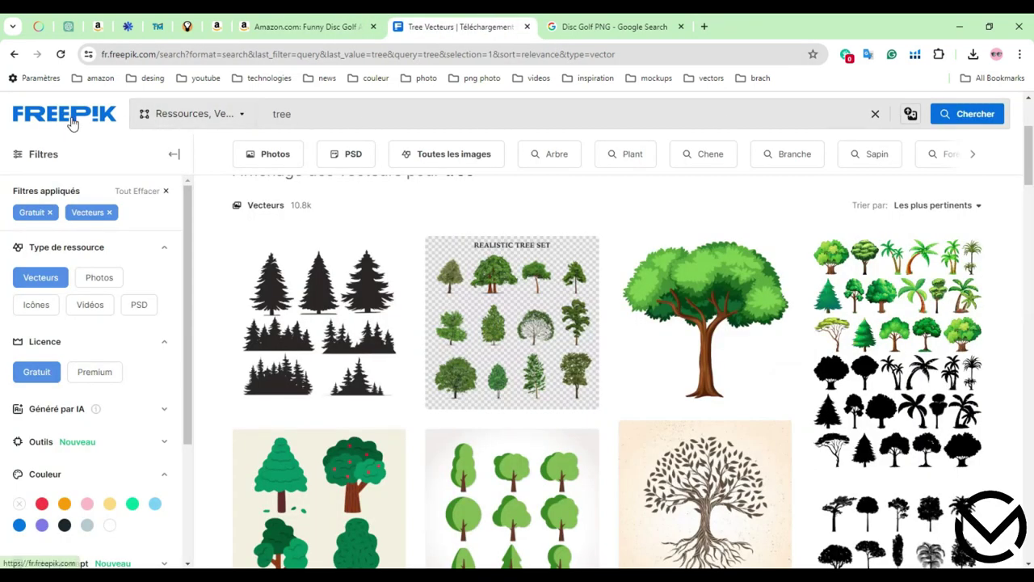
click(249, 136)
click(363, 270)
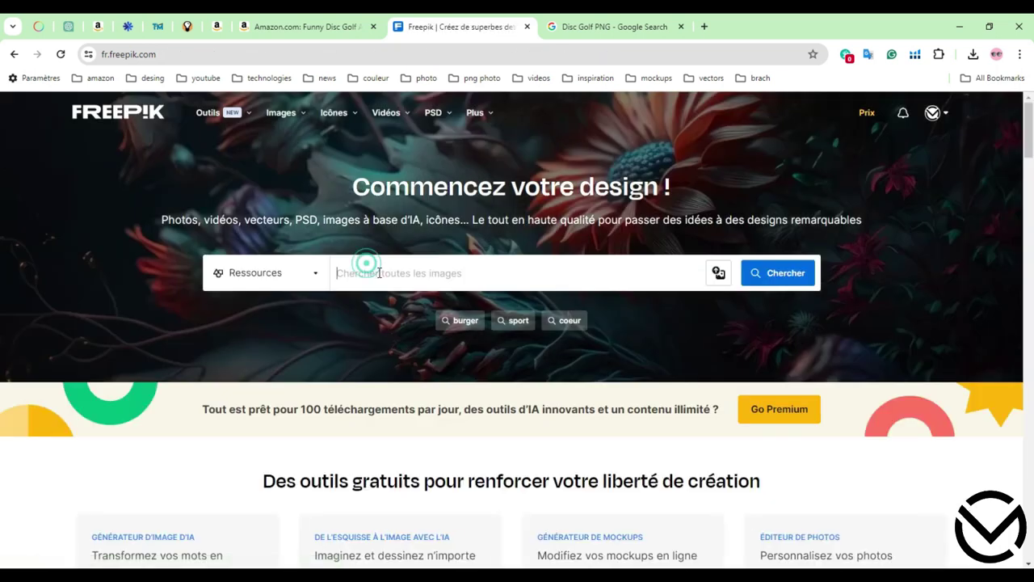
text(TREE)
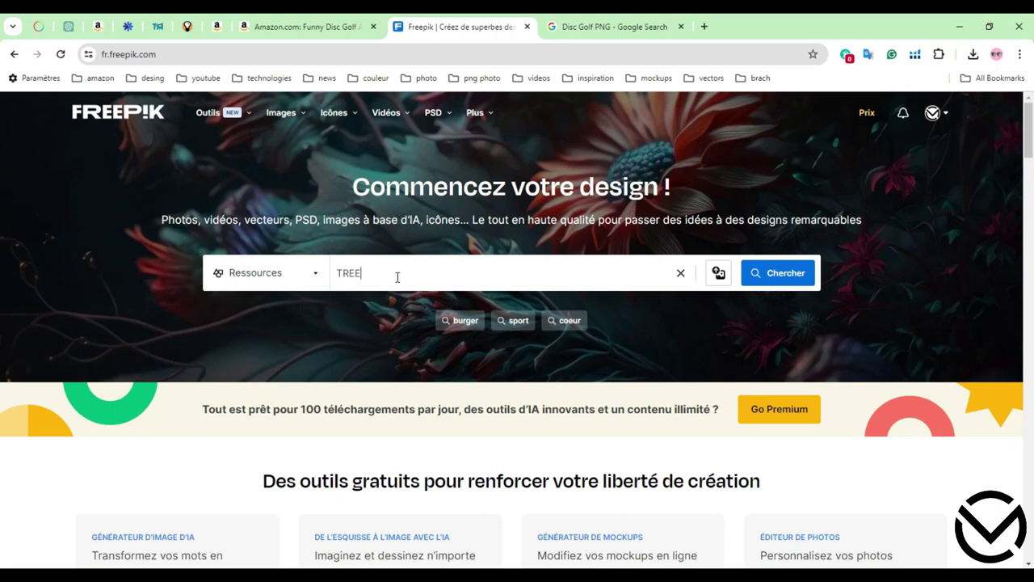
click(784, 273)
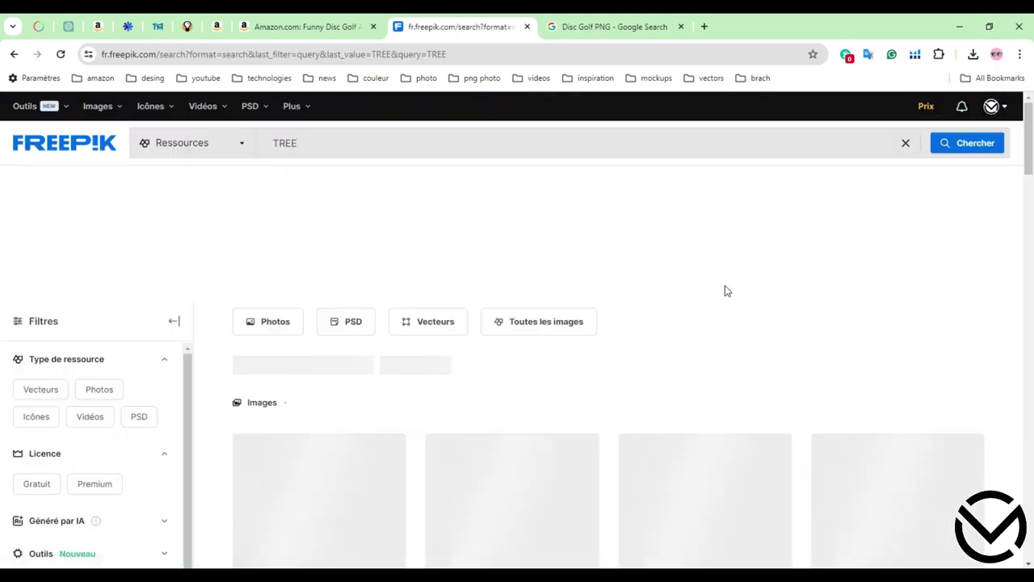
Open the free set of black vintage tree and forest silhouettes and download it.
scroll(590, 276, down, 2)
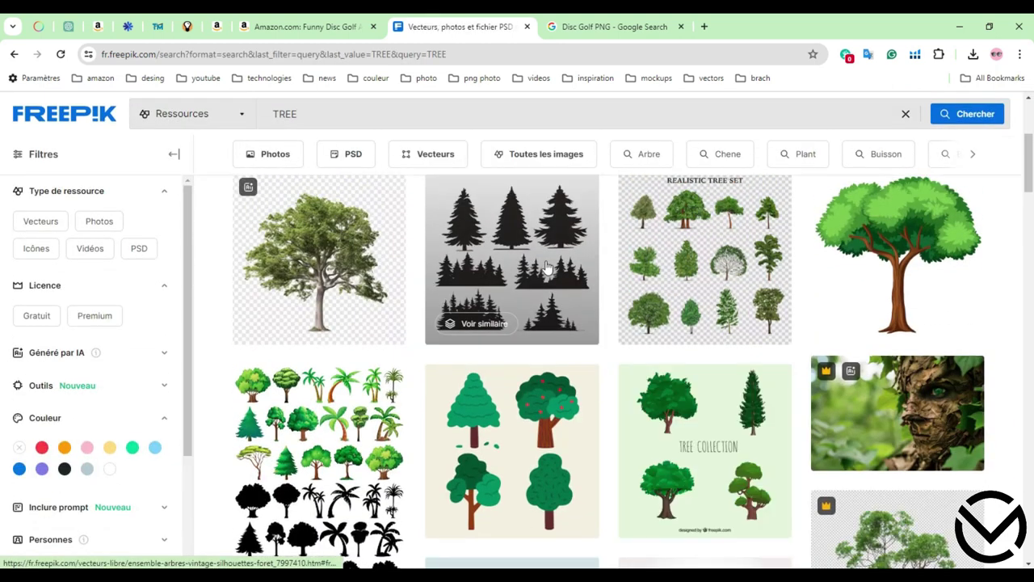
click(546, 260)
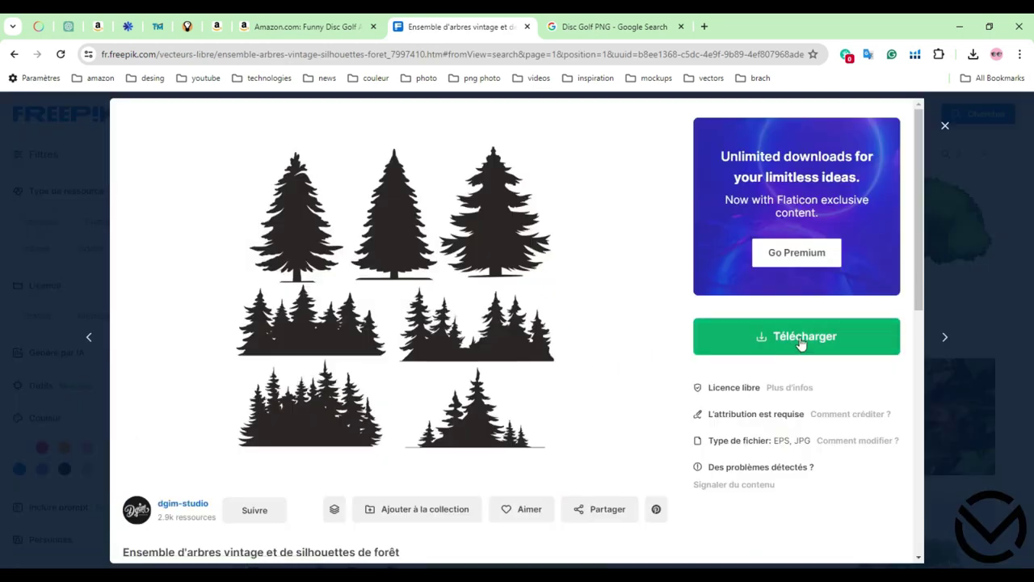
click(806, 343)
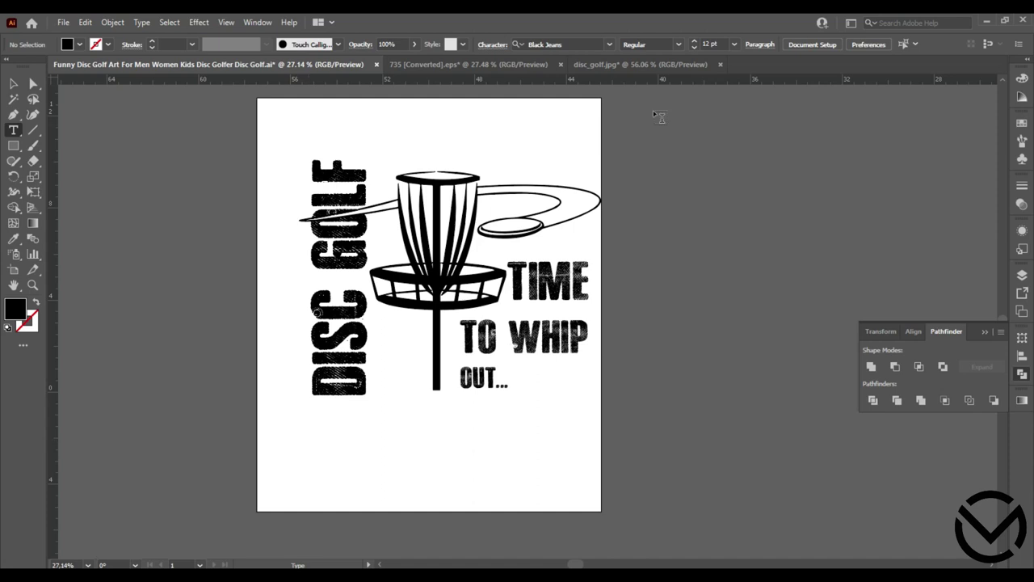
Copy the small pine cluster with four side trees from the 735 [Converted].eps tree set into the Funny Disc Golf design document.
click(652, 65)
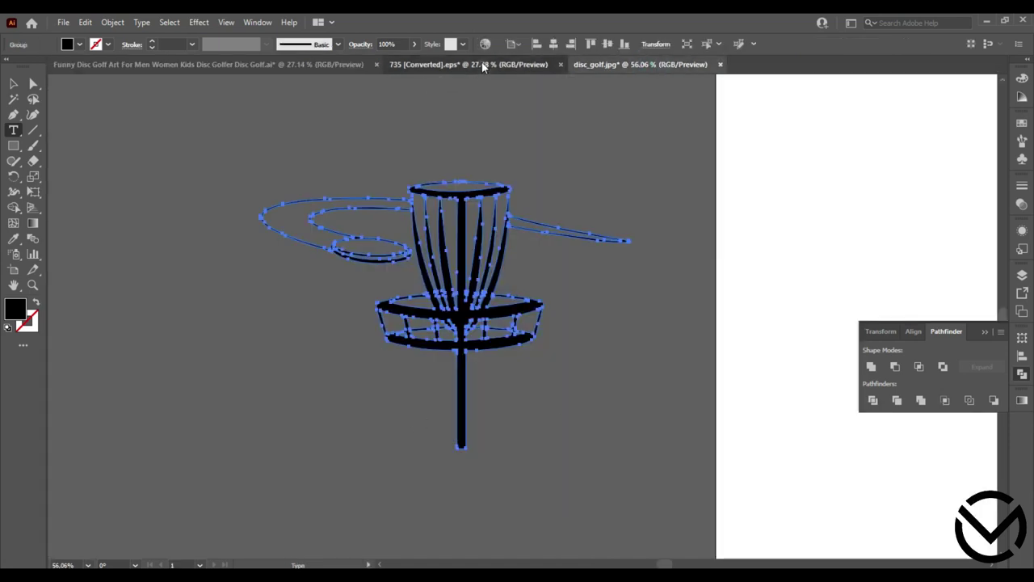
click(484, 65)
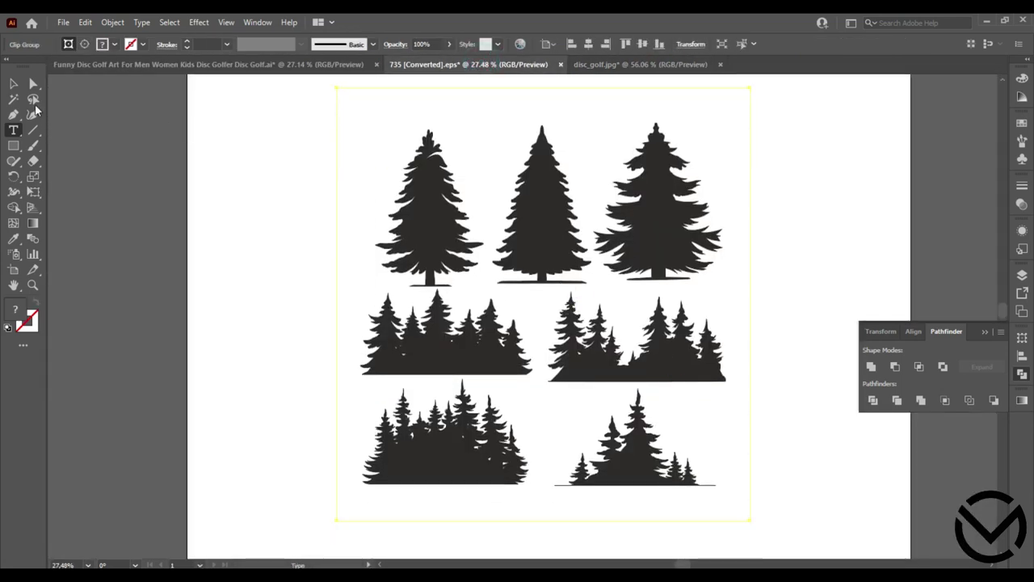
click(13, 83)
click(629, 449)
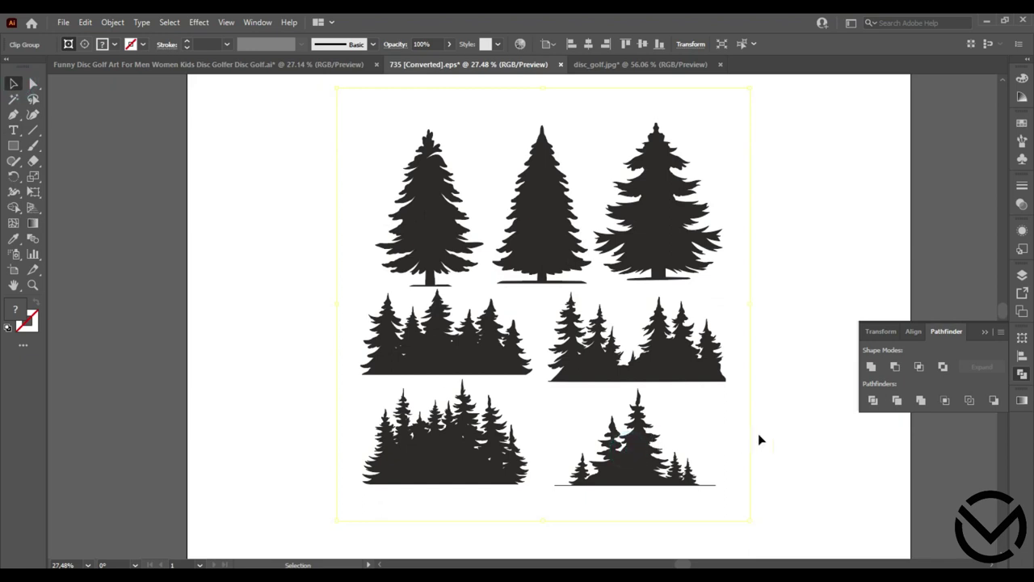
double_click(628, 455)
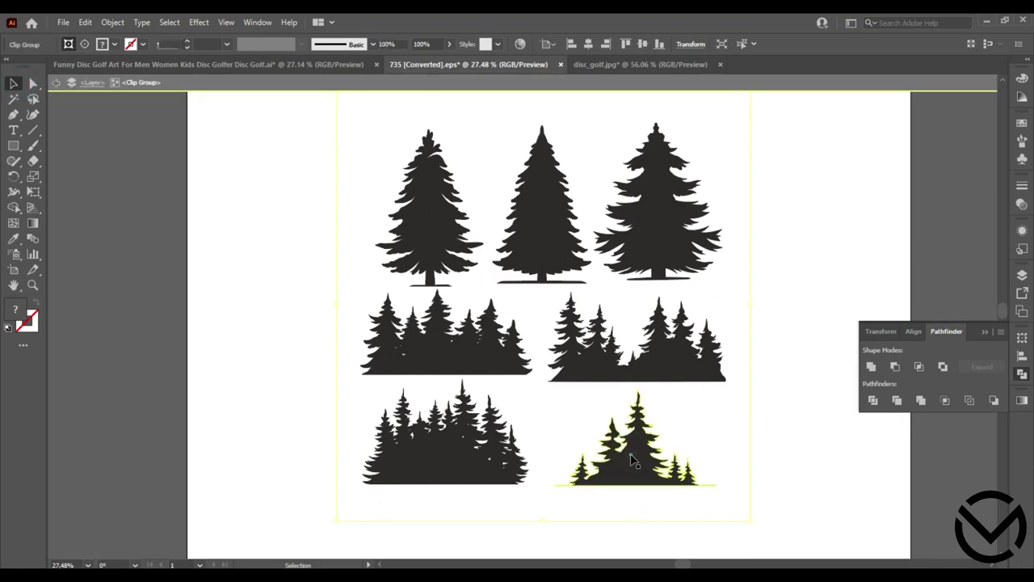
click(632, 465)
double_click(632, 467)
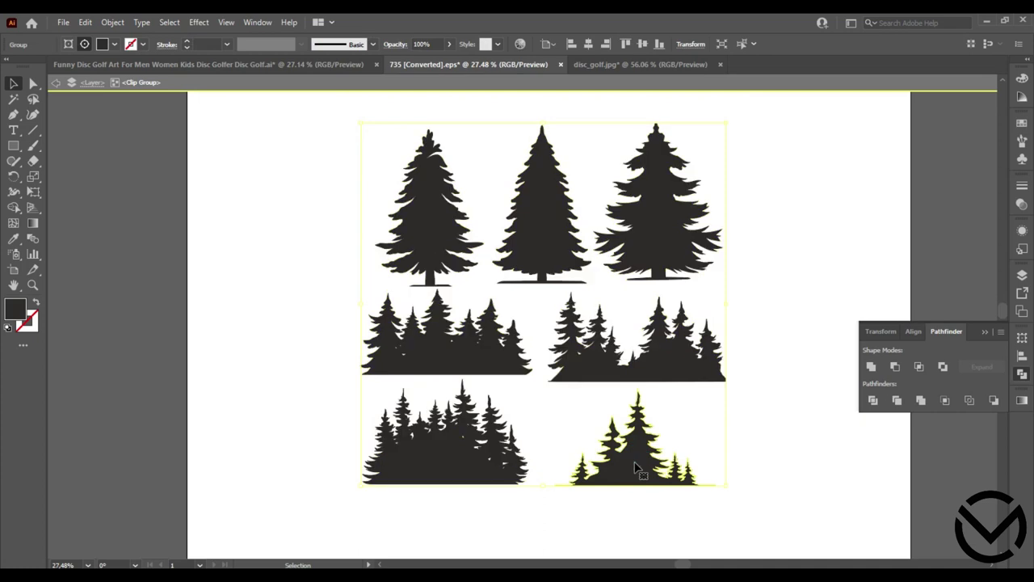
drag(638, 460, 270, 68)
drag(633, 472, 621, 435)
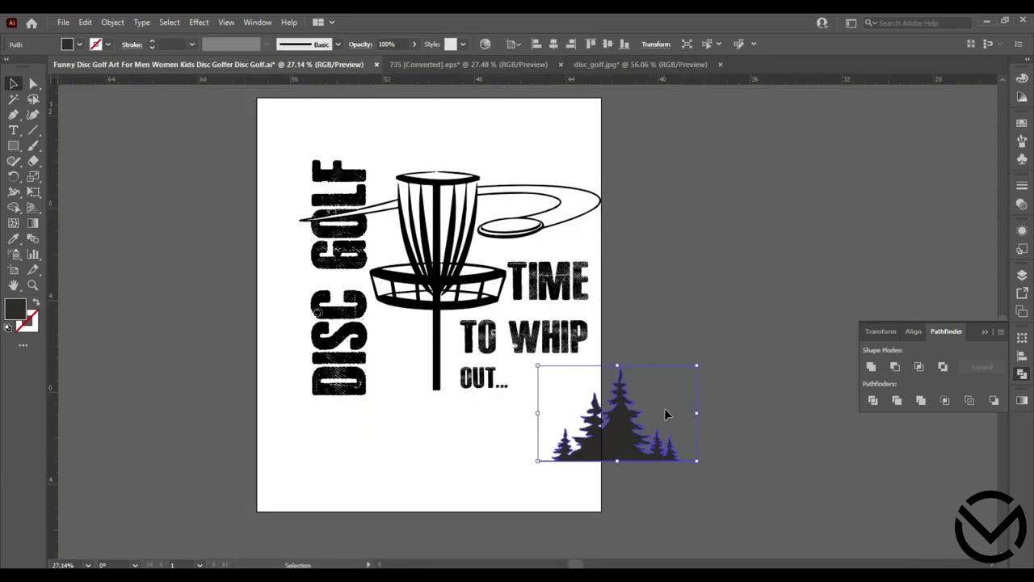
Scale the pine cluster down to about 3.26 in wide by 1.97 in high and park it outside the artboard.
drag(697, 365, 639, 420)
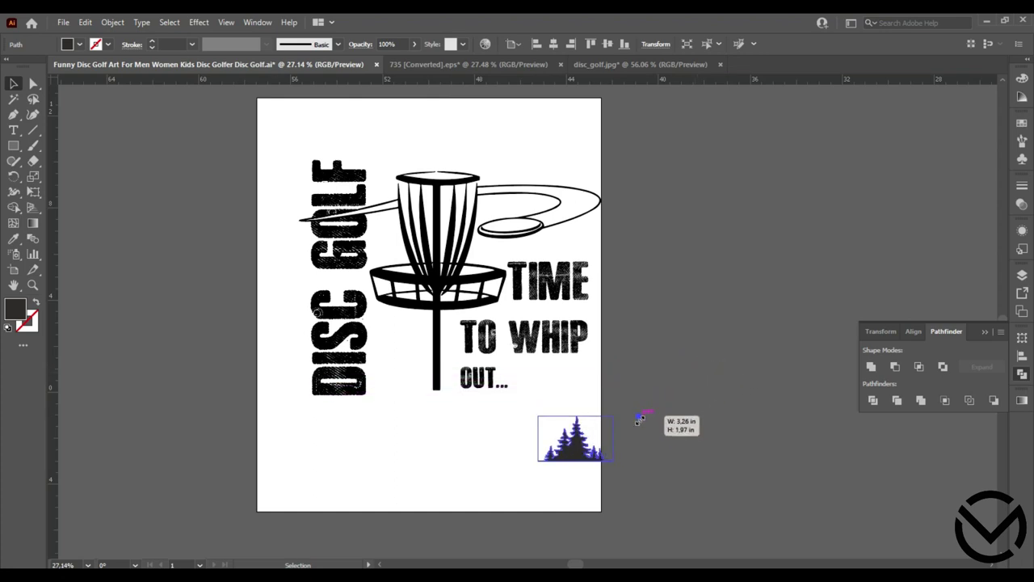
click(675, 409)
drag(578, 451, 713, 429)
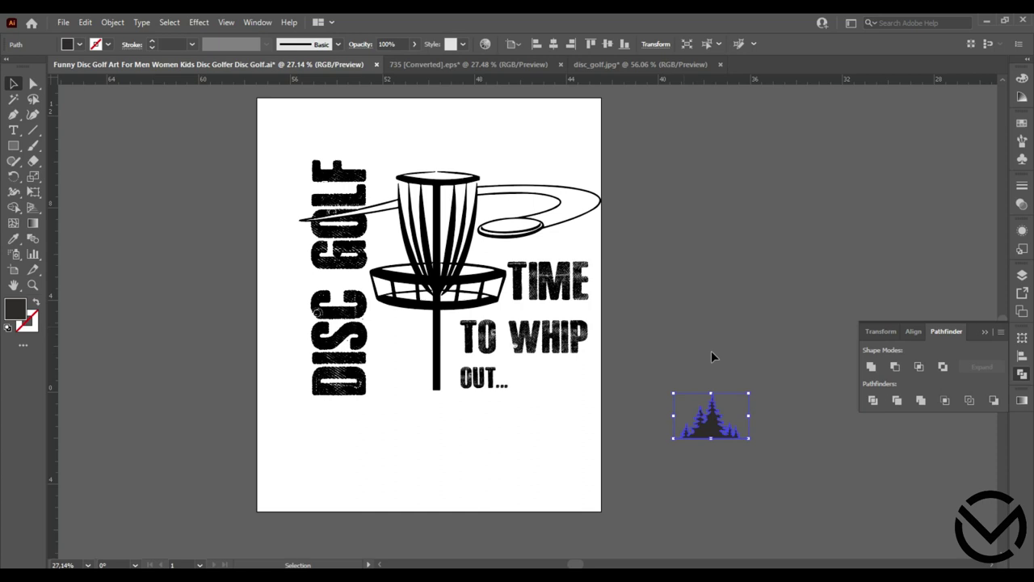
Recolor the basket artwork, DISC GOLF lettering and slogan with the dark gray sampled from the pine cluster, and deselect everything.
drag(612, 335, 294, 434)
key(i)
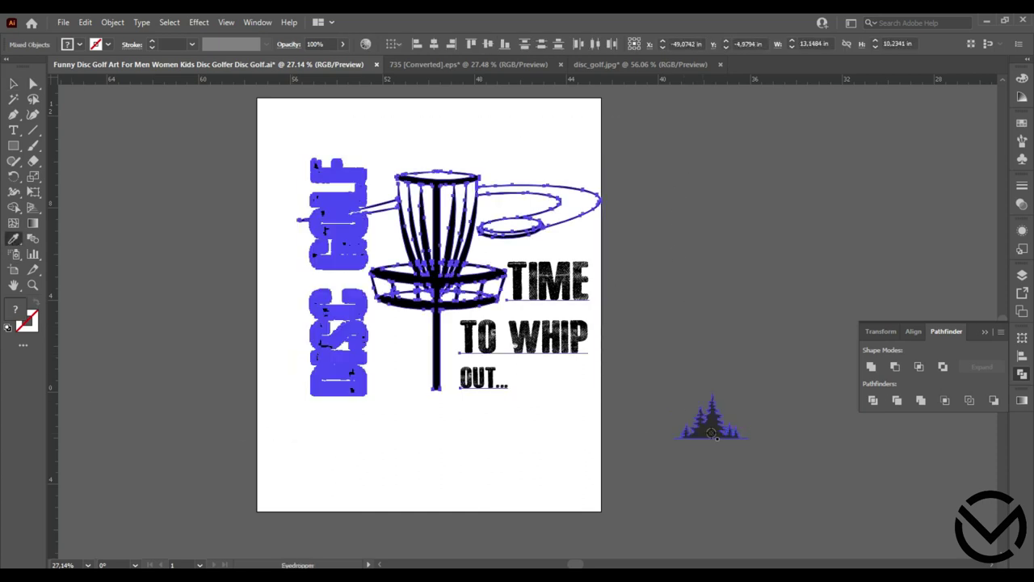
click(711, 432)
click(11, 84)
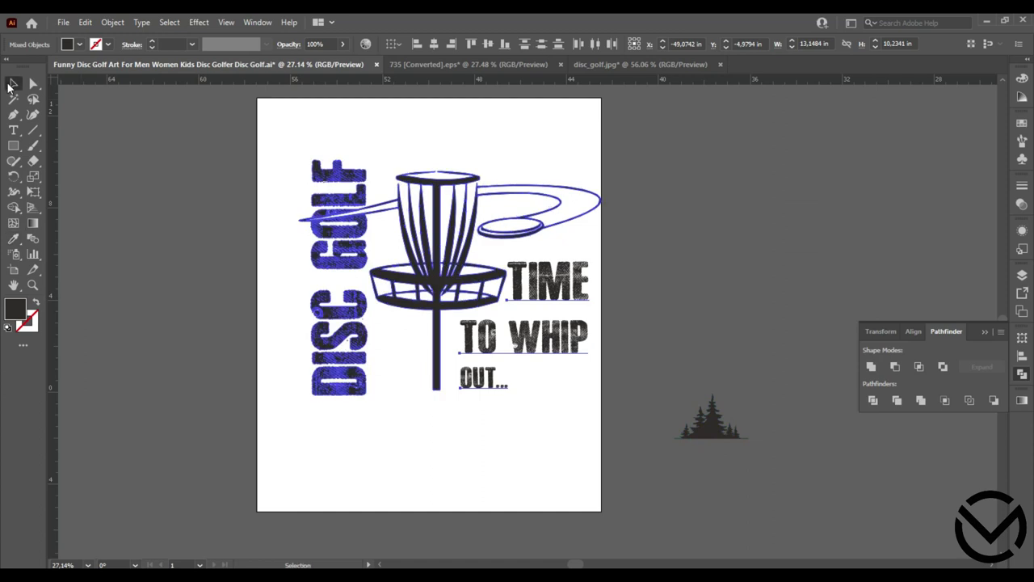
click(96, 137)
Place the pine cluster between the DISC GOLF lettering and the basket pole, with its base near the lettering's lower edge.
drag(711, 414, 402, 388)
drag(361, 345, 373, 349)
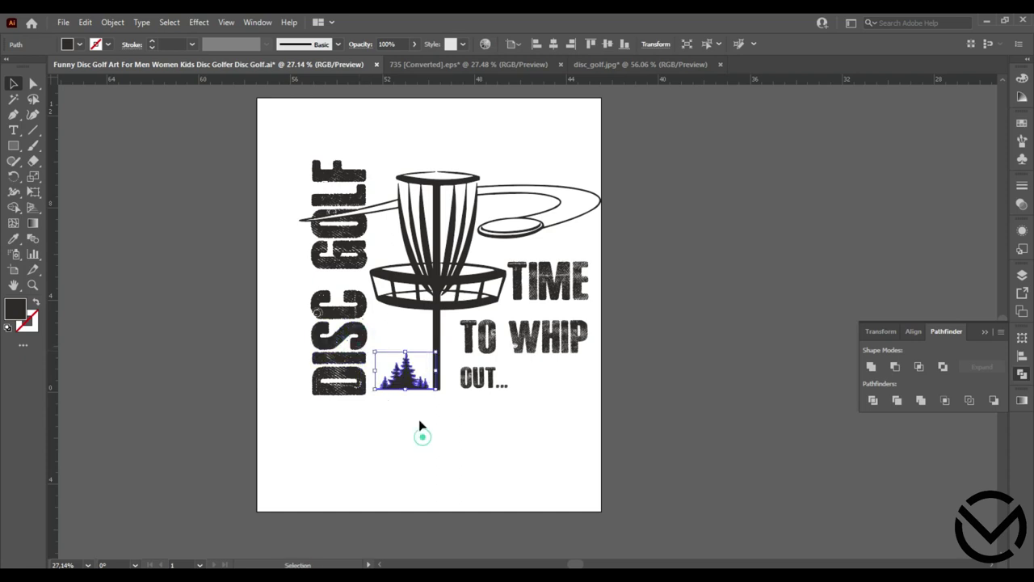
click(421, 428)
drag(409, 388, 409, 392)
click(416, 432)
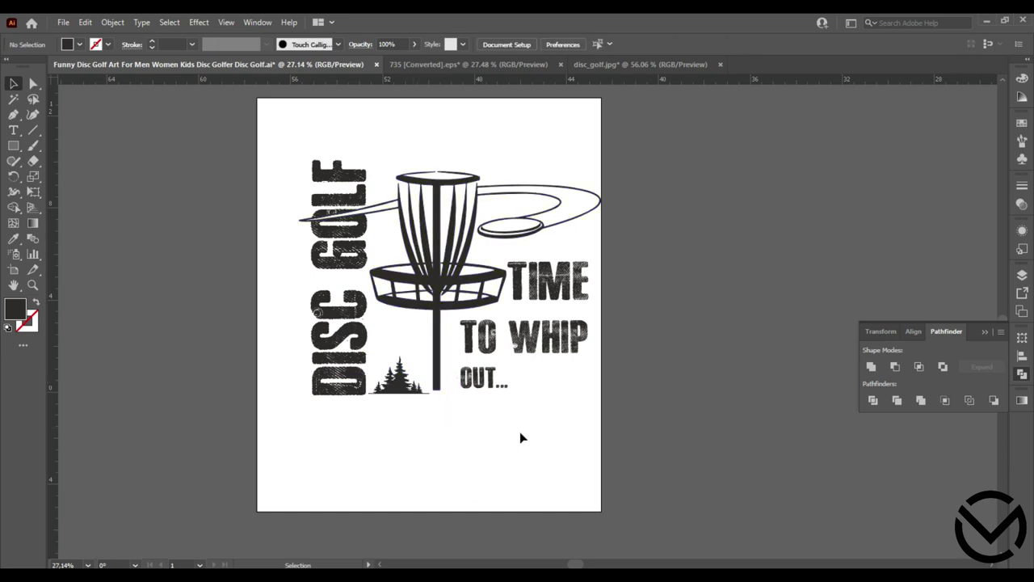
Group all the design elements and center the group horizontally and vertically on the artboard.
drag(602, 418, 284, 145)
key(ctrl+g)
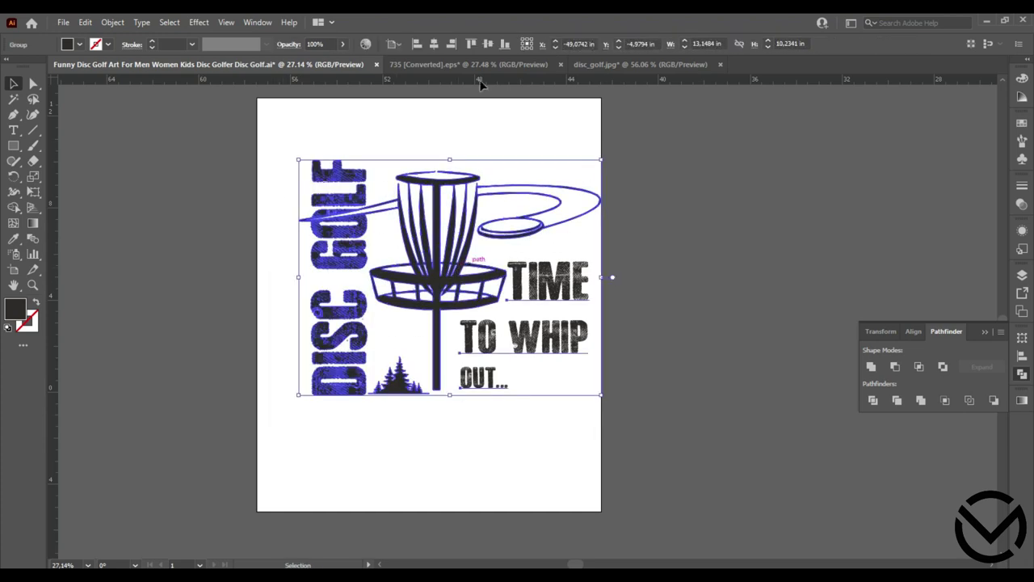
click(435, 45)
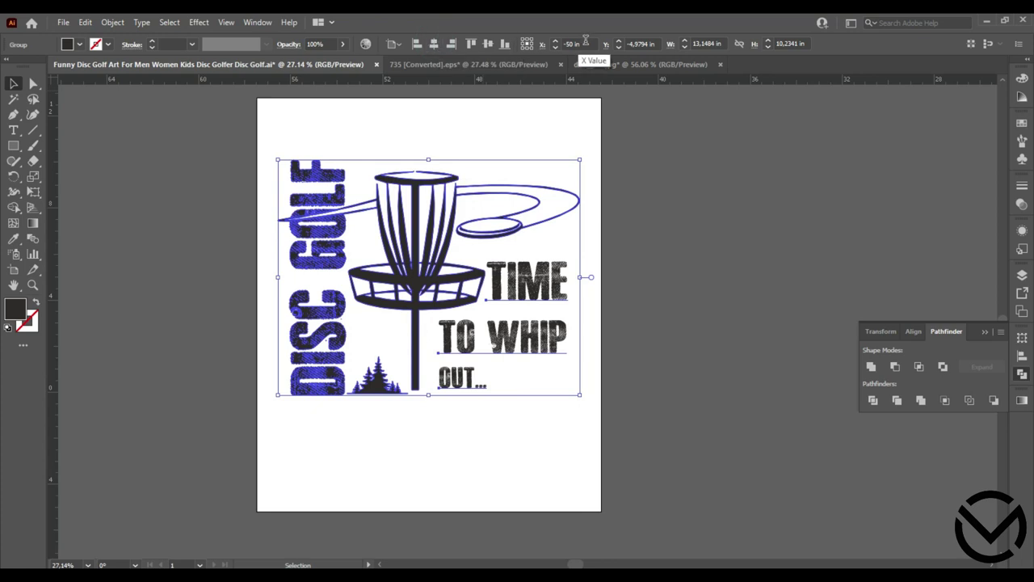
click(501, 46)
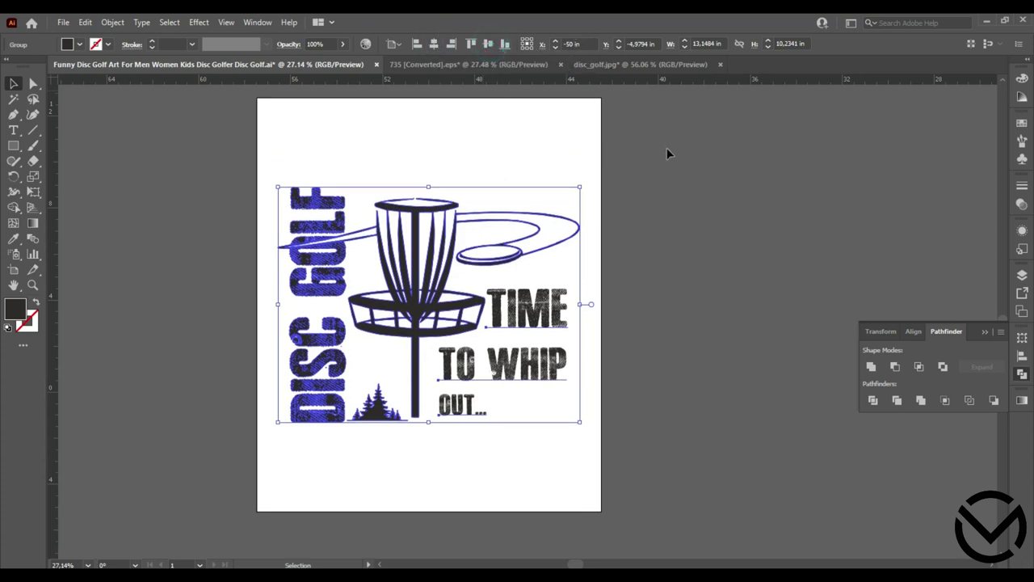
click(667, 147)
Enlarge the grouped design to about 13.77 in wide by 10.72 in high, recenter it horizontally, and collapse the Pathfinder panel.
click(537, 311)
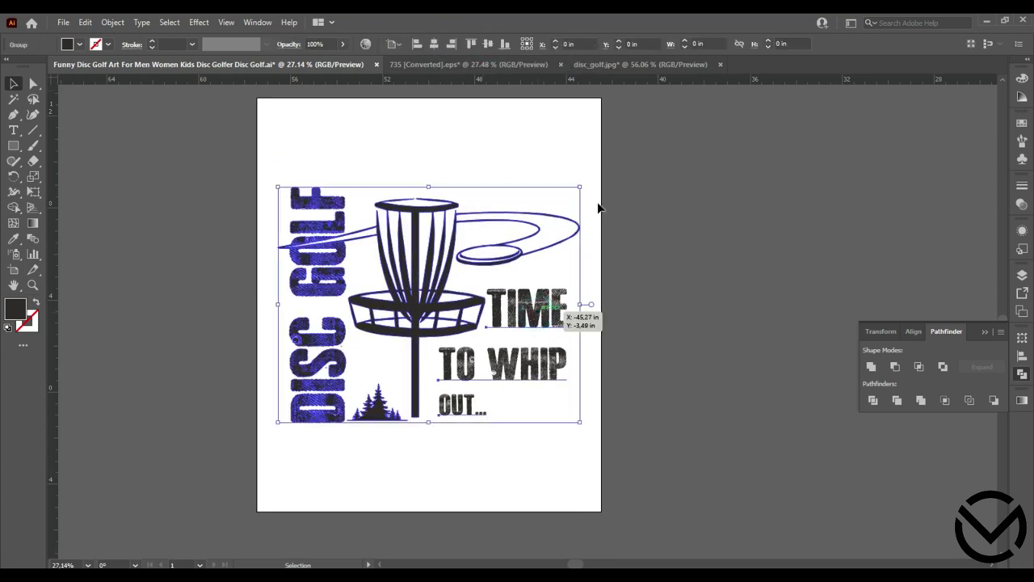
drag(580, 188, 602, 159)
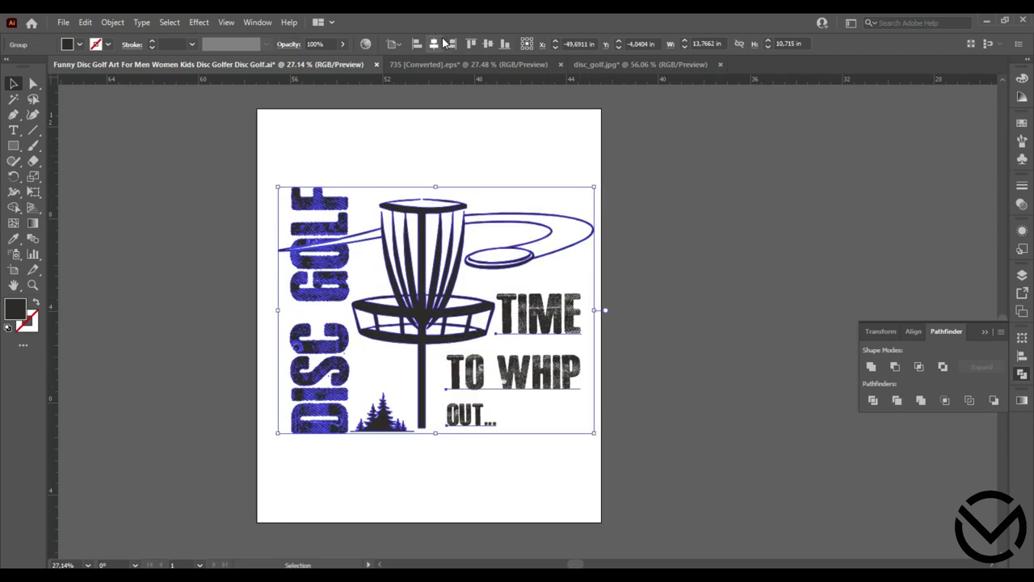
click(436, 45)
click(680, 171)
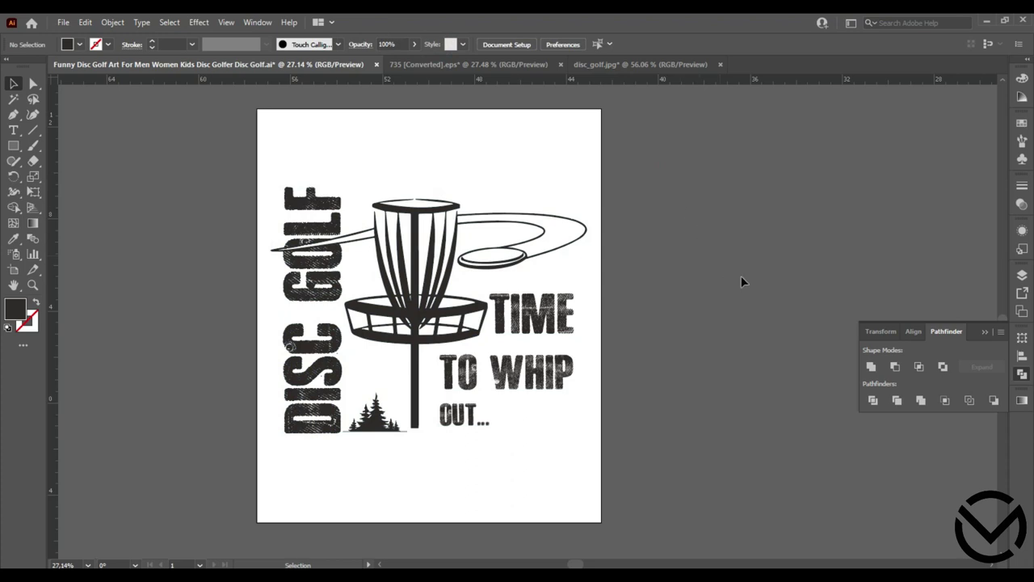
click(984, 331)
click(769, 292)
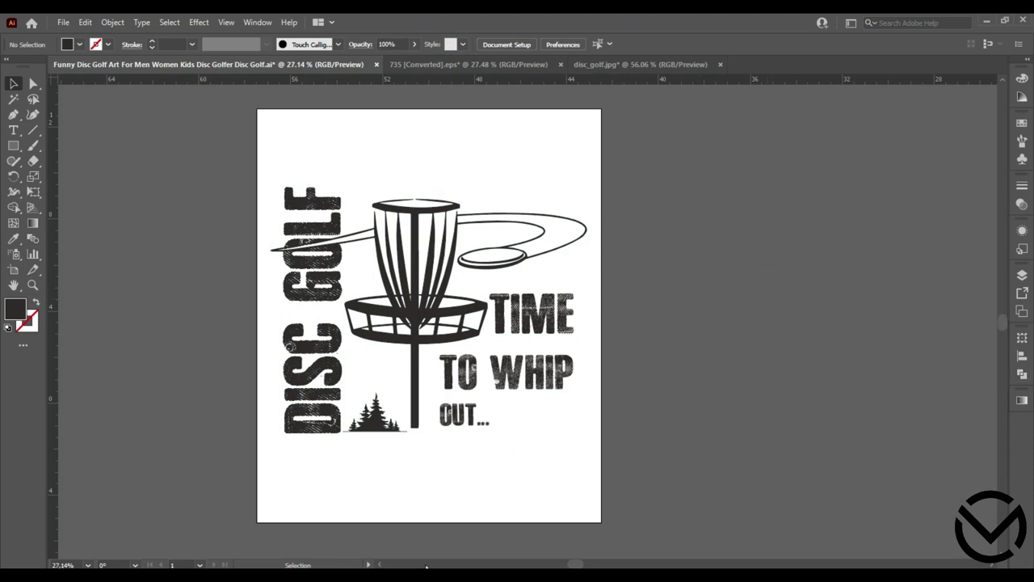